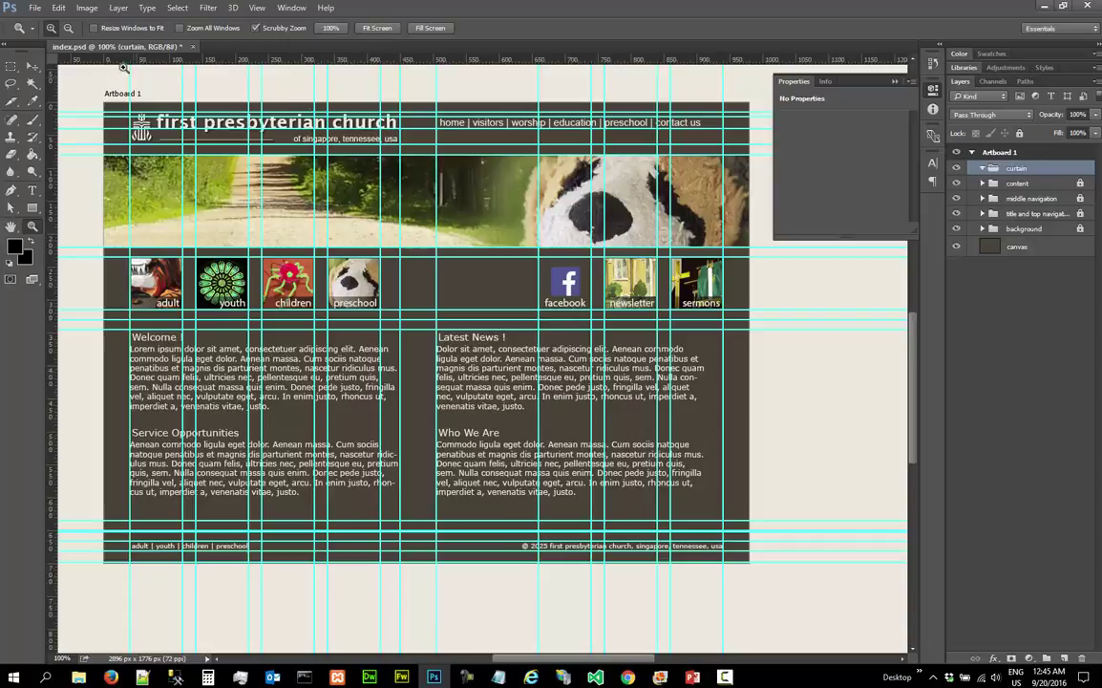
Check the gridline spacing and subdivisions in the guides, grid and slices preferences, then close them without changes
{"action": "left_click", "coordinate": [59, 8]}
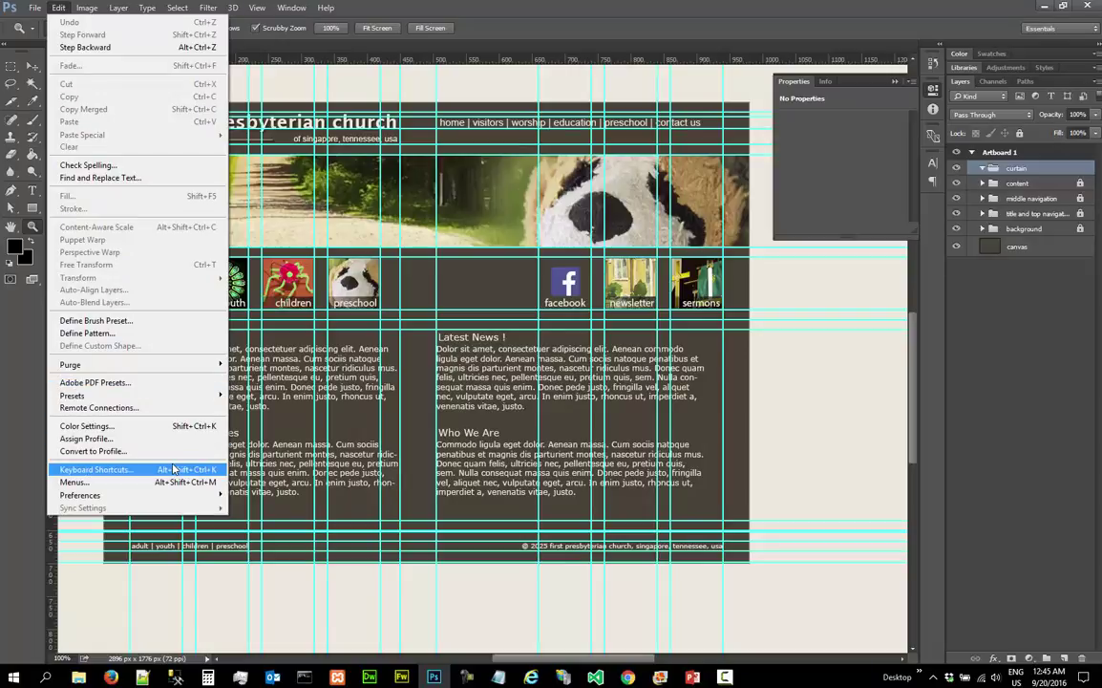
{"action": "mouse_move", "coordinate": [185, 496]}
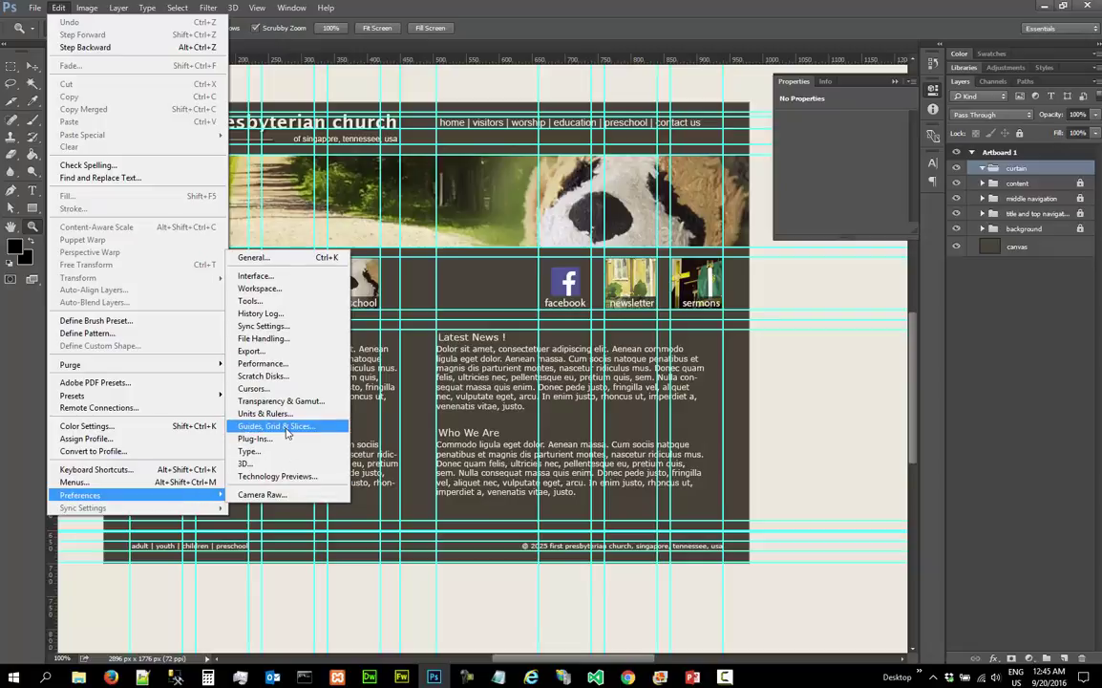
{"action": "left_click", "coordinate": [287, 433]}
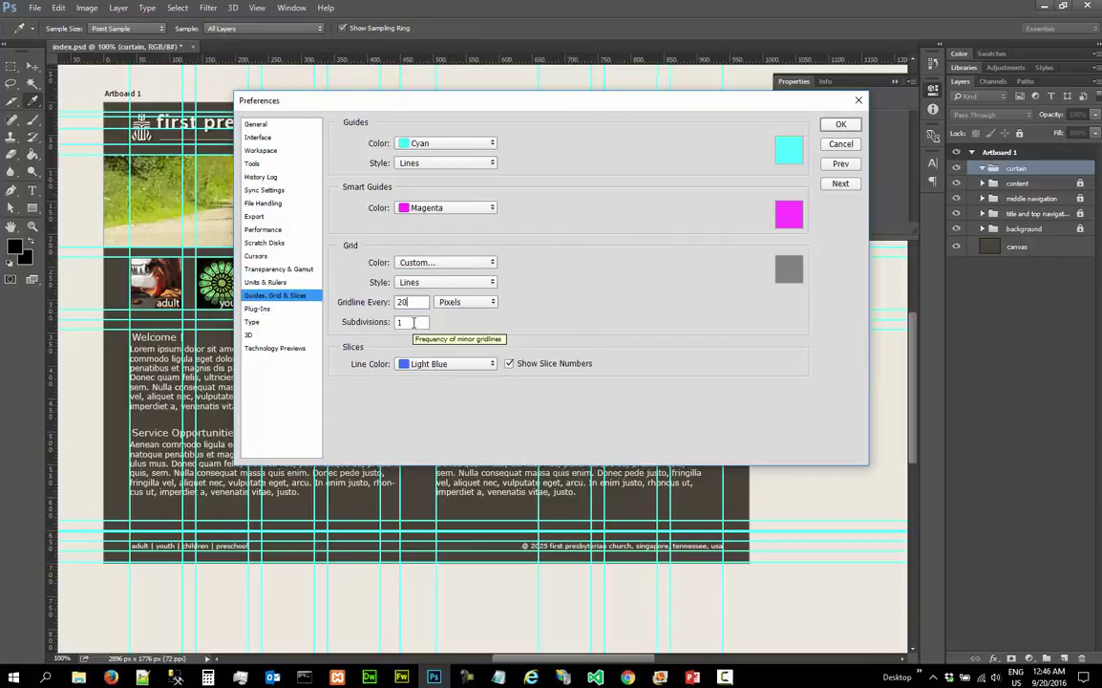
{"action": "left_click", "coordinate": [413, 322]}
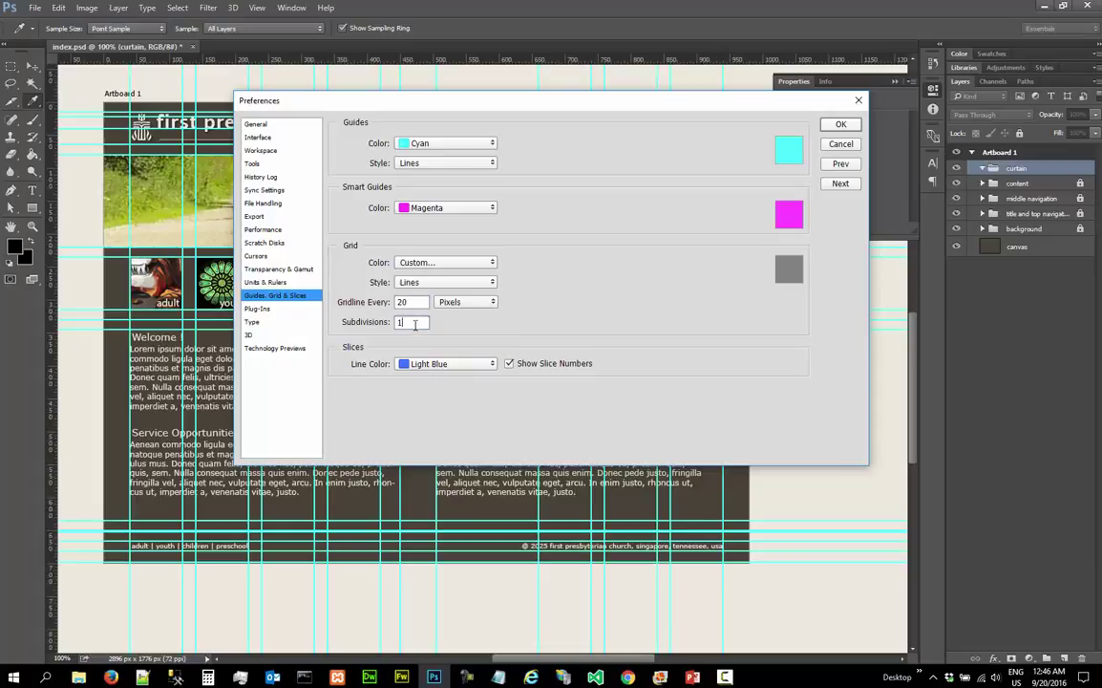
{"action": "left_click", "coordinate": [858, 99]}
{"action": "key", "text": "z"}
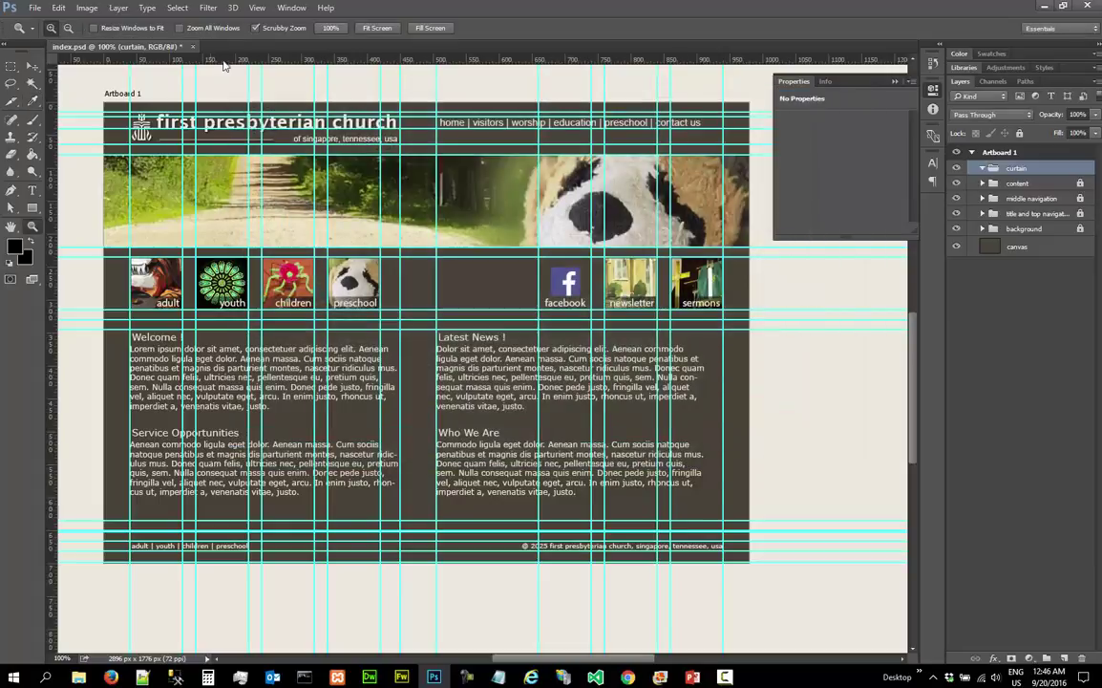
Display the grid over the page layout
{"action": "left_click", "coordinate": [261, 9]}
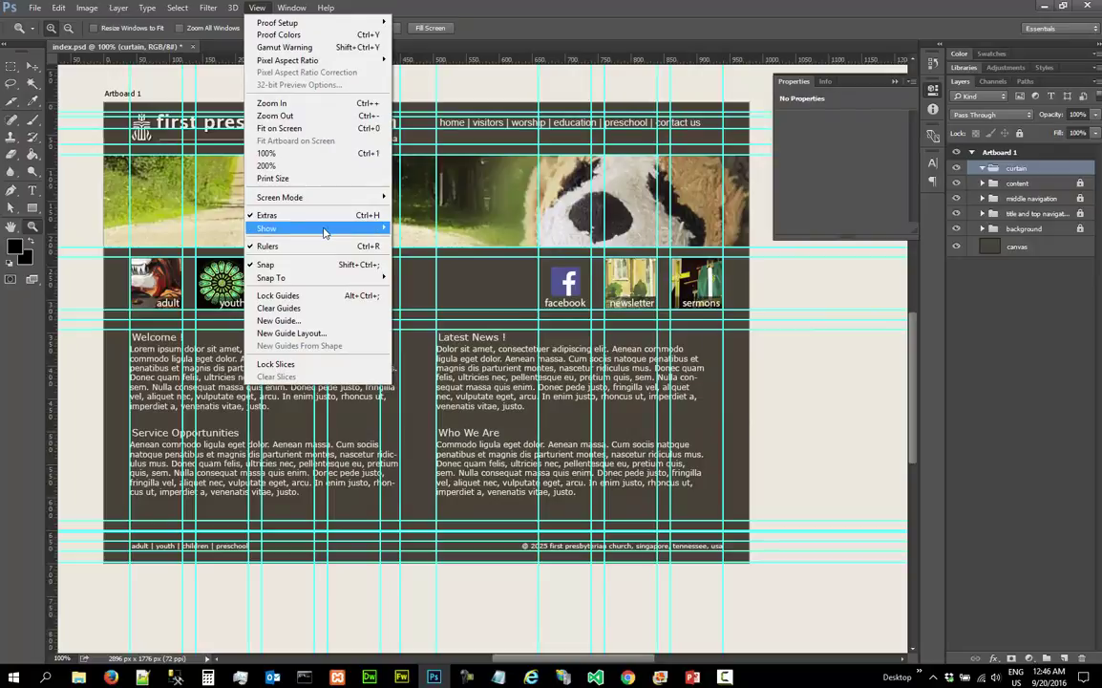
{"action": "mouse_move", "coordinate": [324, 232]}
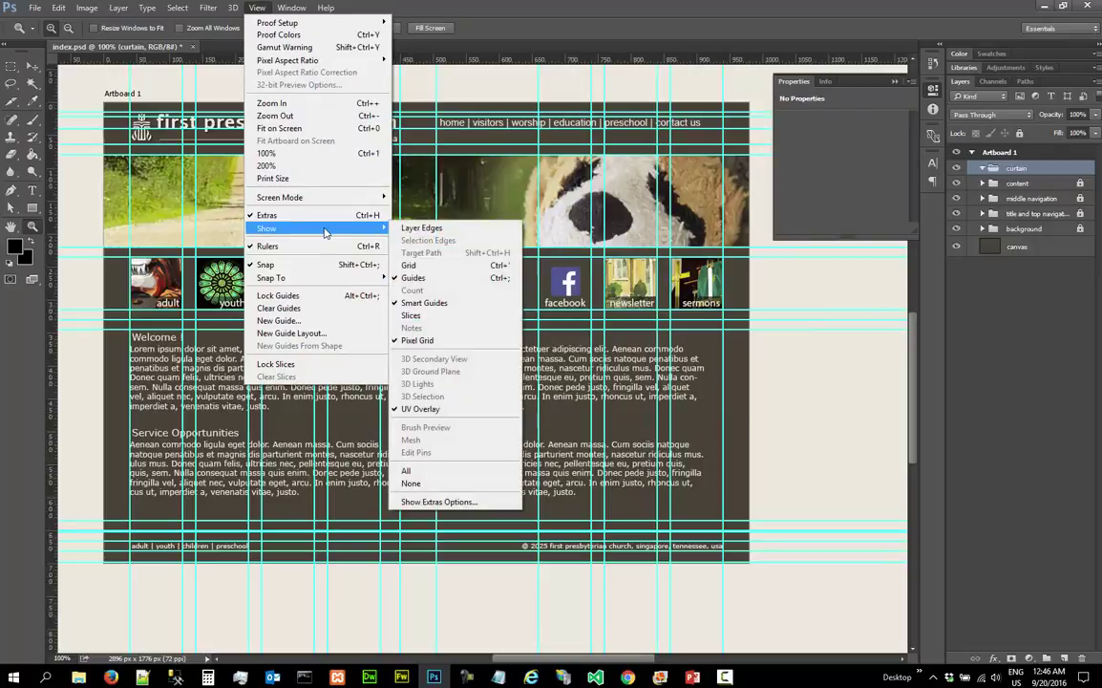
{"action": "left_click", "coordinate": [438, 263]}
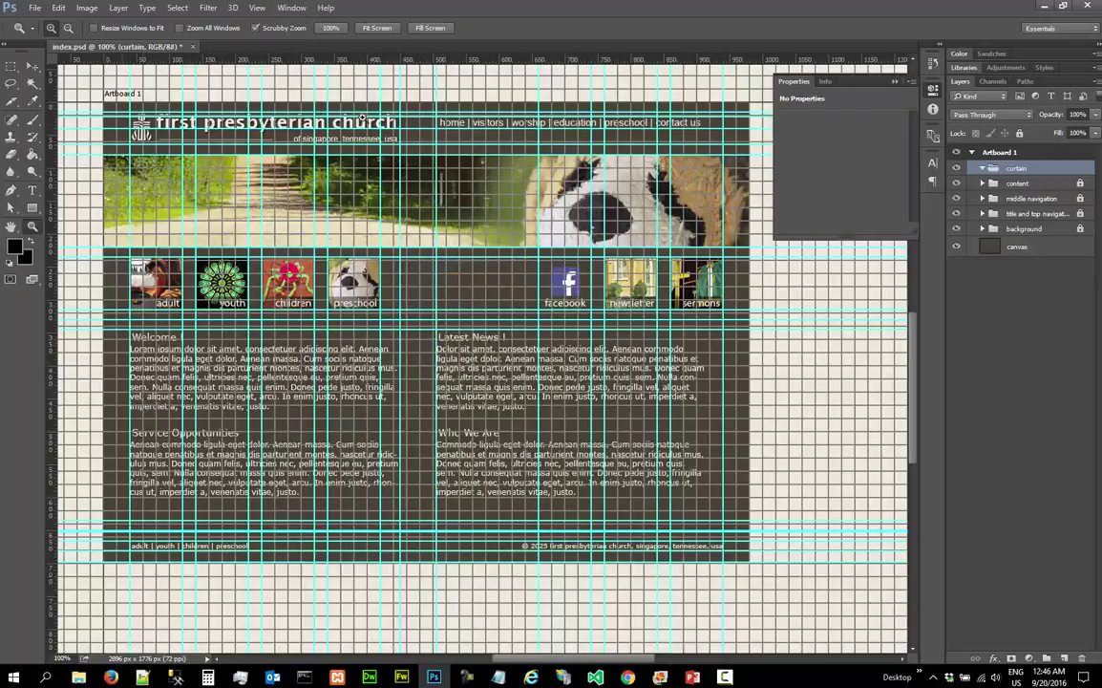
Set up the Ellipse tool with the dark grey 3e3e39 fill for drawing at the banner's upper-left corner
{"action": "left_click", "coordinate": [125, 145]}
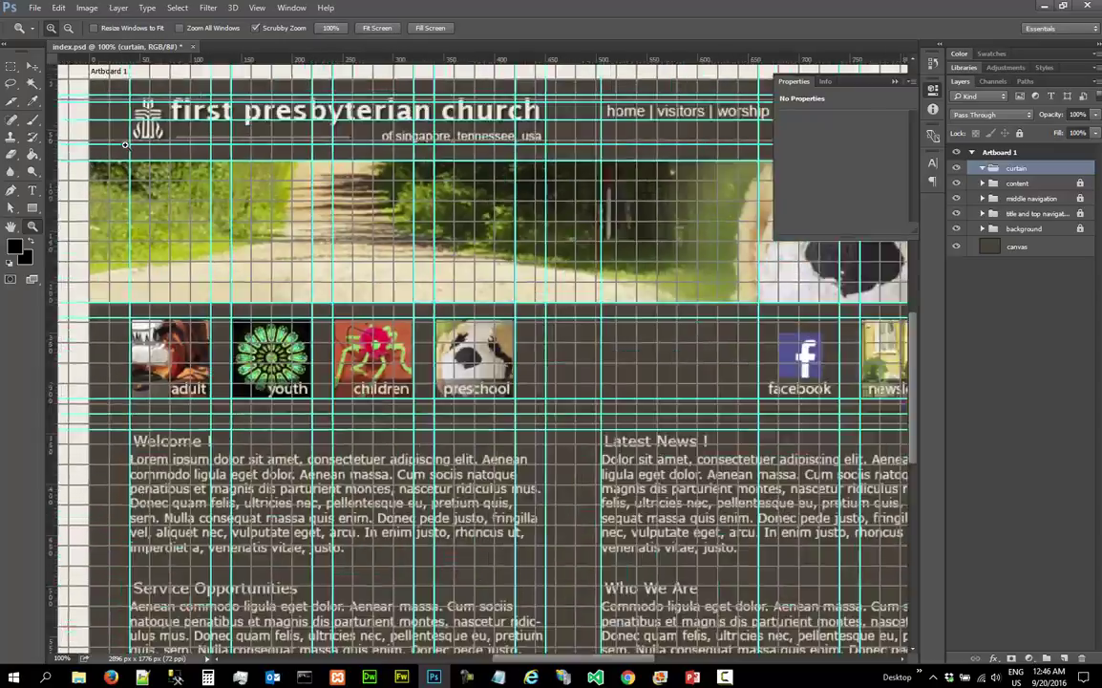
{"action": "left_click", "coordinate": [125, 146]}
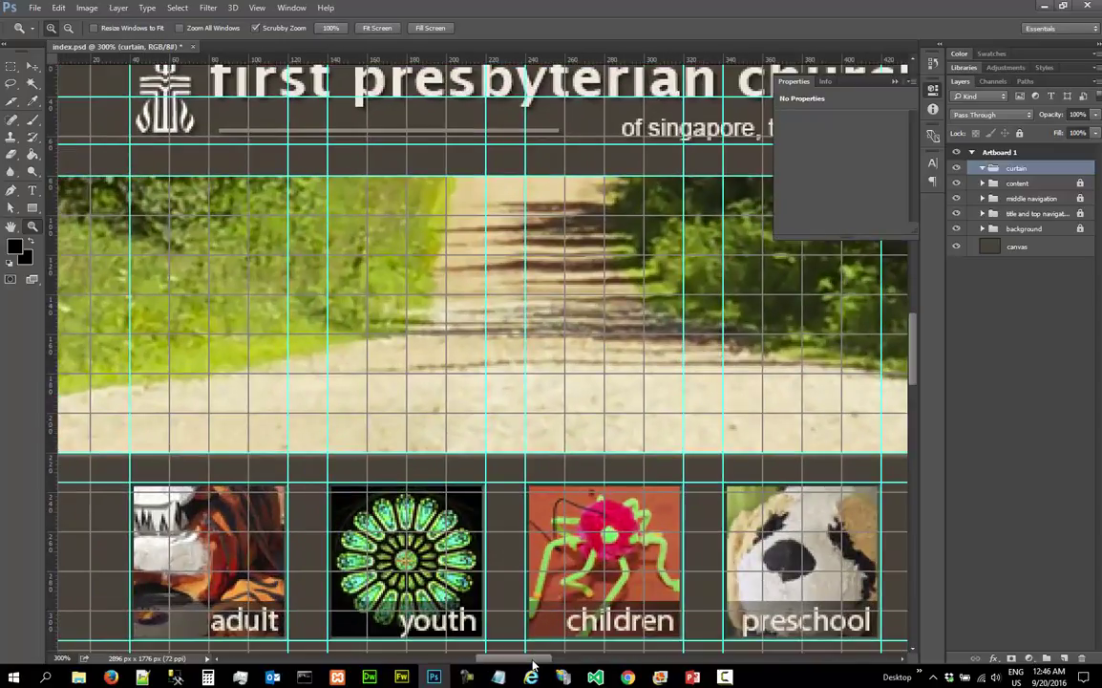
{"action": "left_click_drag", "start_coordinate": [531, 661], "coordinate": [496, 662]}
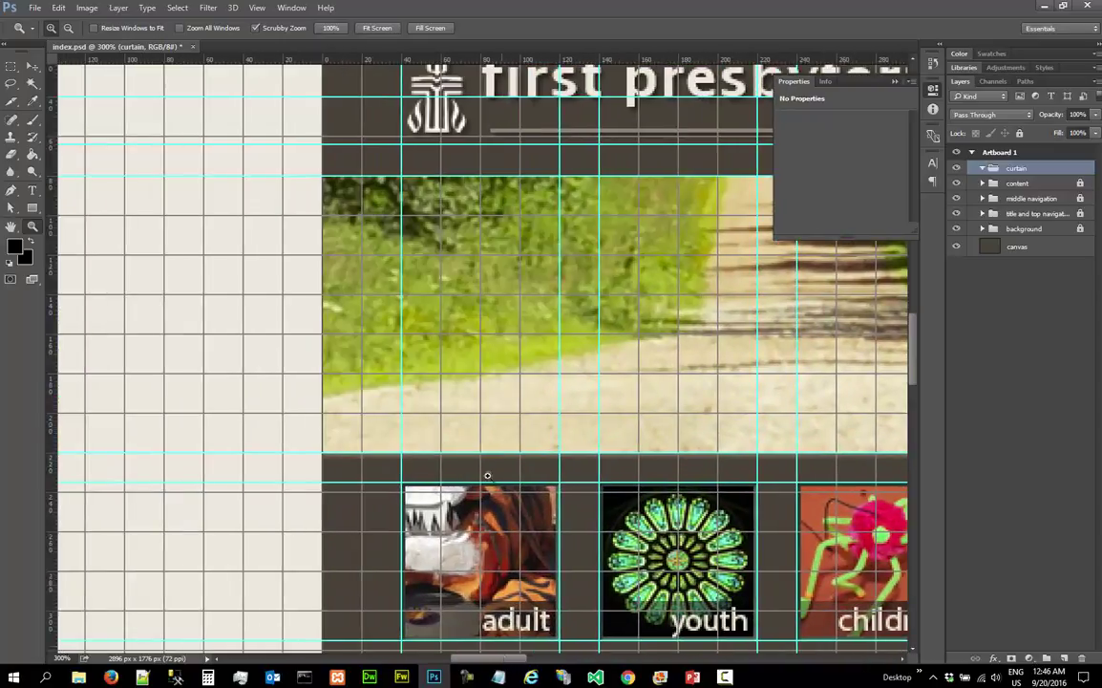
{"action": "left_click", "coordinate": [394, 218]}
{"action": "left_click", "coordinate": [394, 218]}
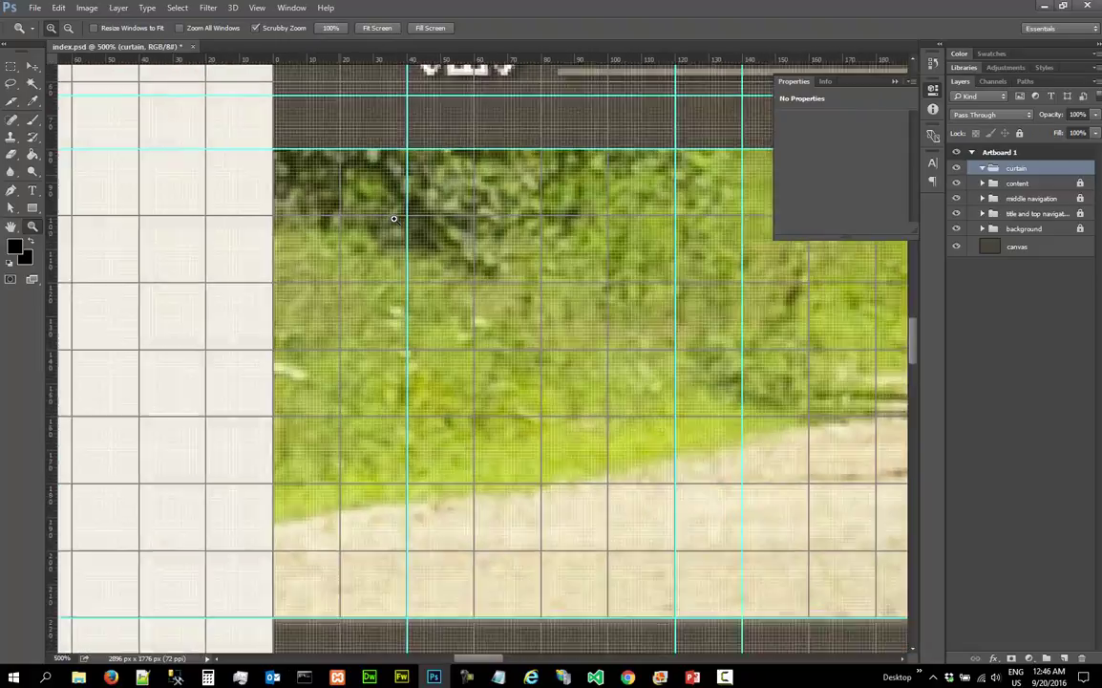
{"action": "left_click", "coordinate": [396, 226]}
{"action": "scroll", "coordinate": [396, 225], "scroll_direction": "up", "scroll_amount": 3}
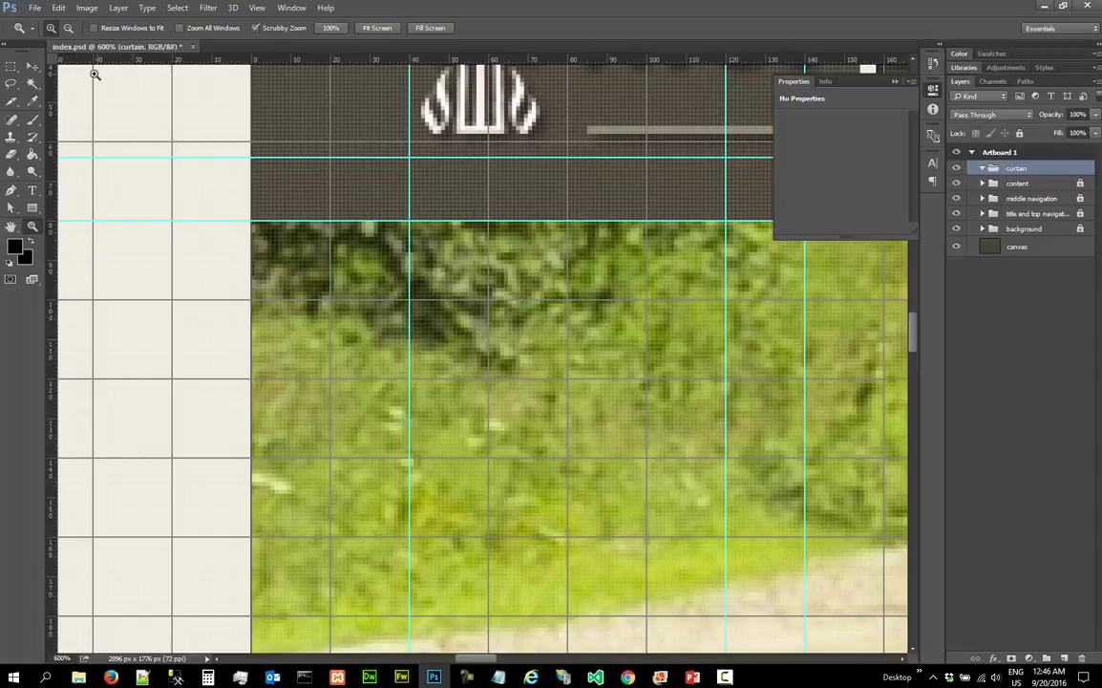
{"action": "left_click", "coordinate": [38, 206]}
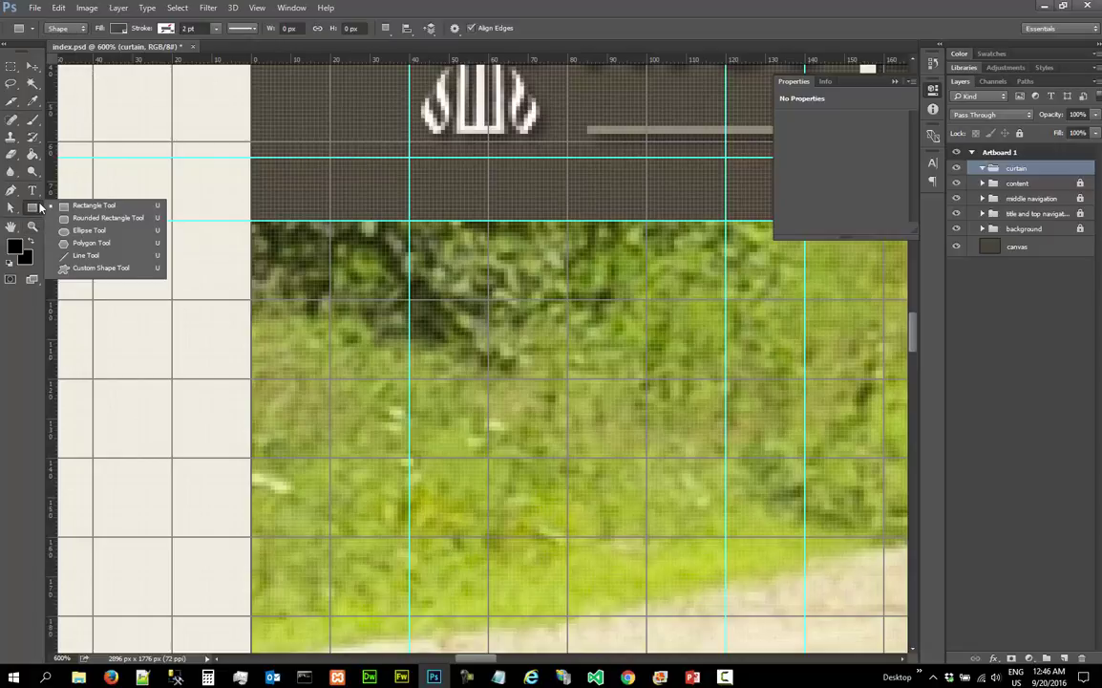
{"action": "left_click", "coordinate": [83, 233]}
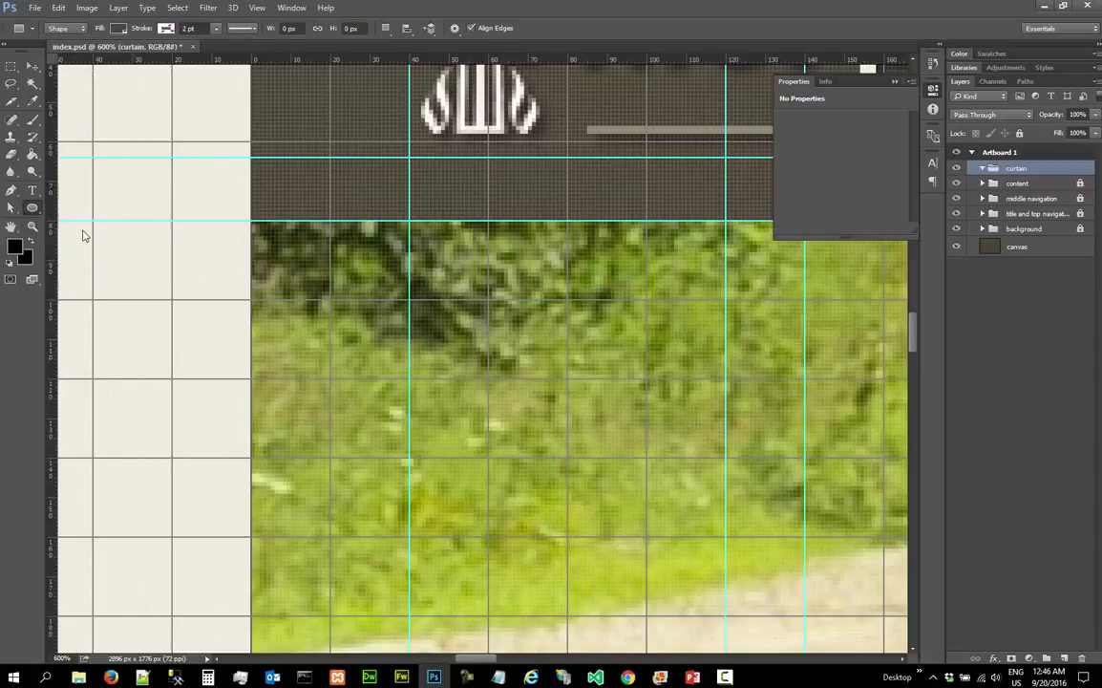
{"action": "left_click", "coordinate": [117, 28]}
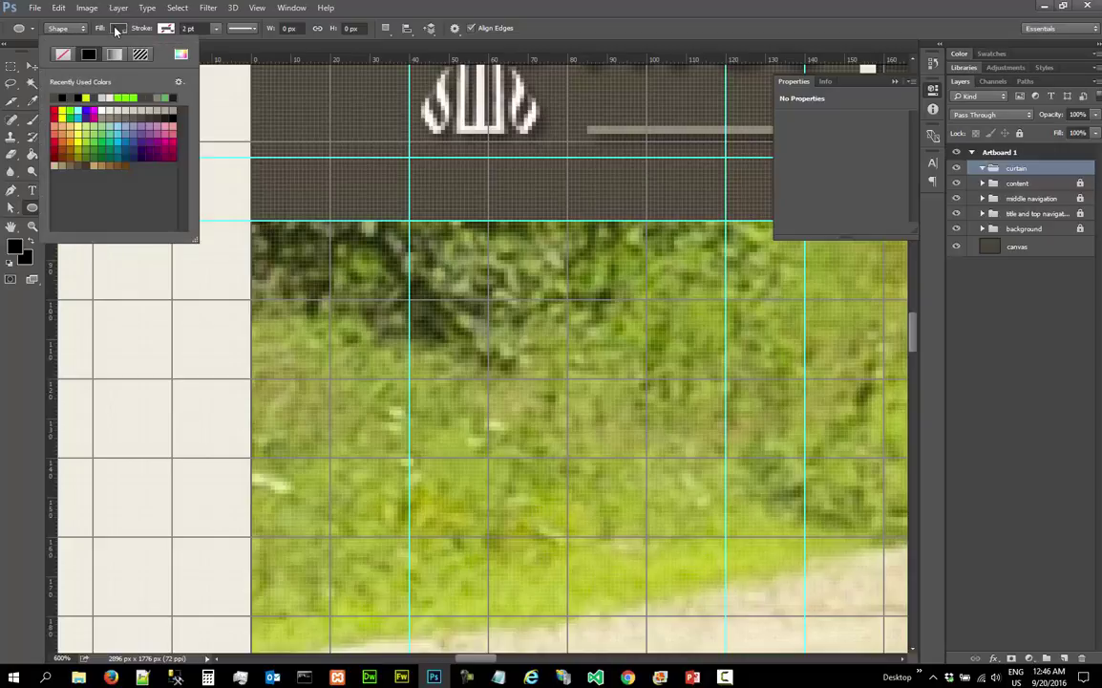
{"action": "left_click", "coordinate": [180, 55]}
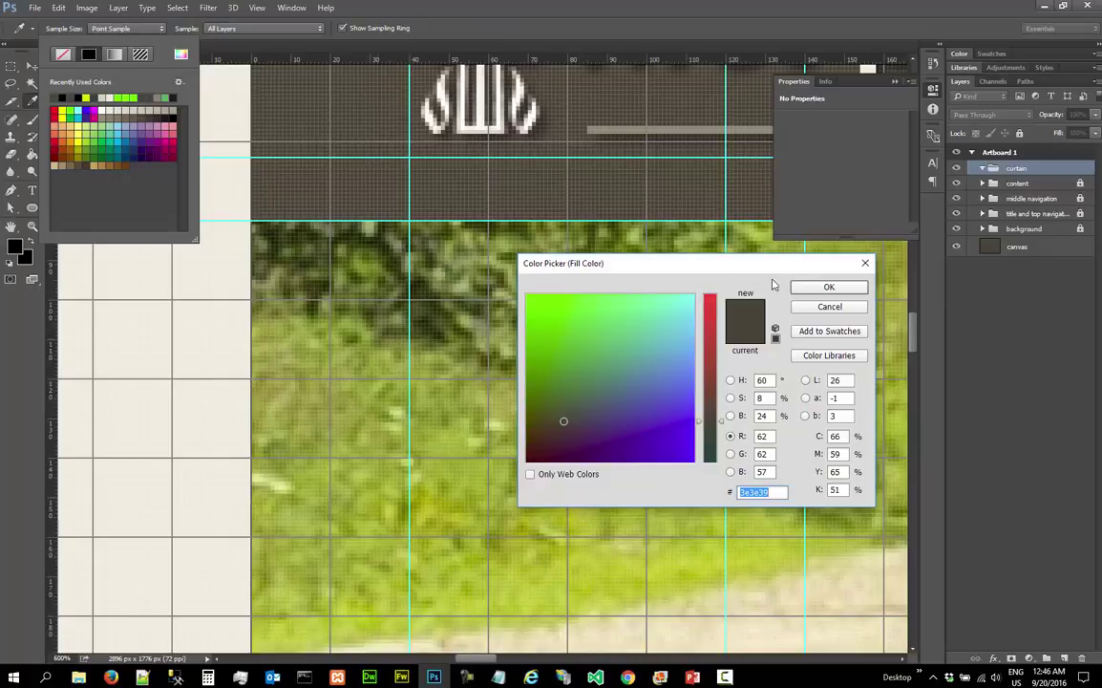
{"action": "left_click", "coordinate": [827, 287]}
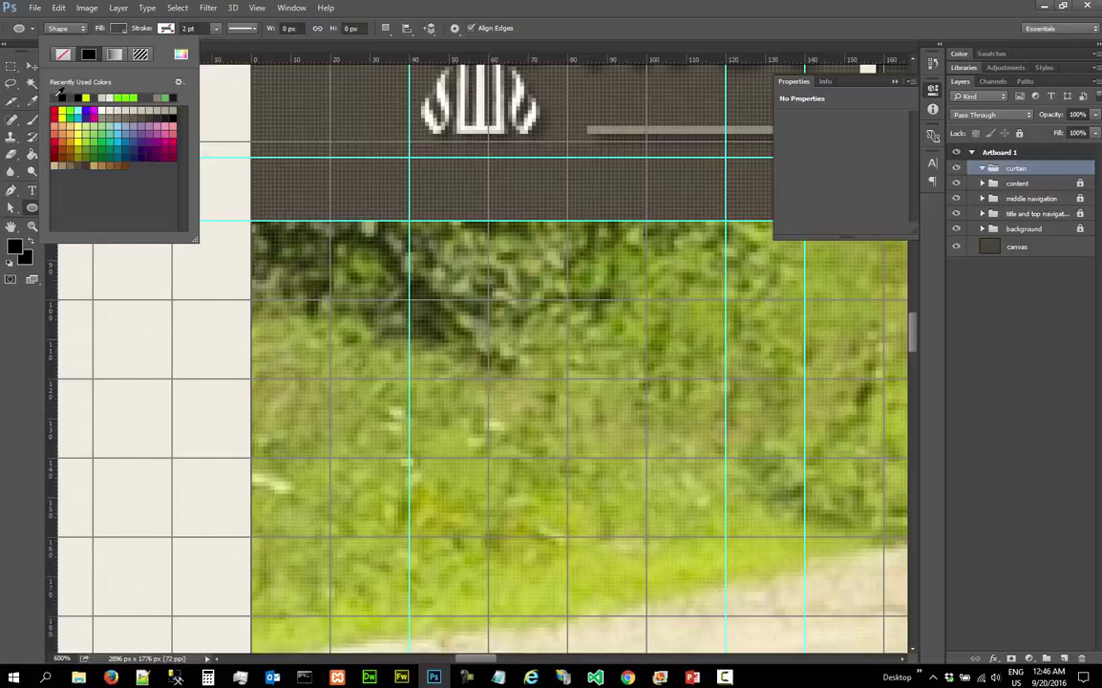
{"action": "left_click", "coordinate": [57, 95]}
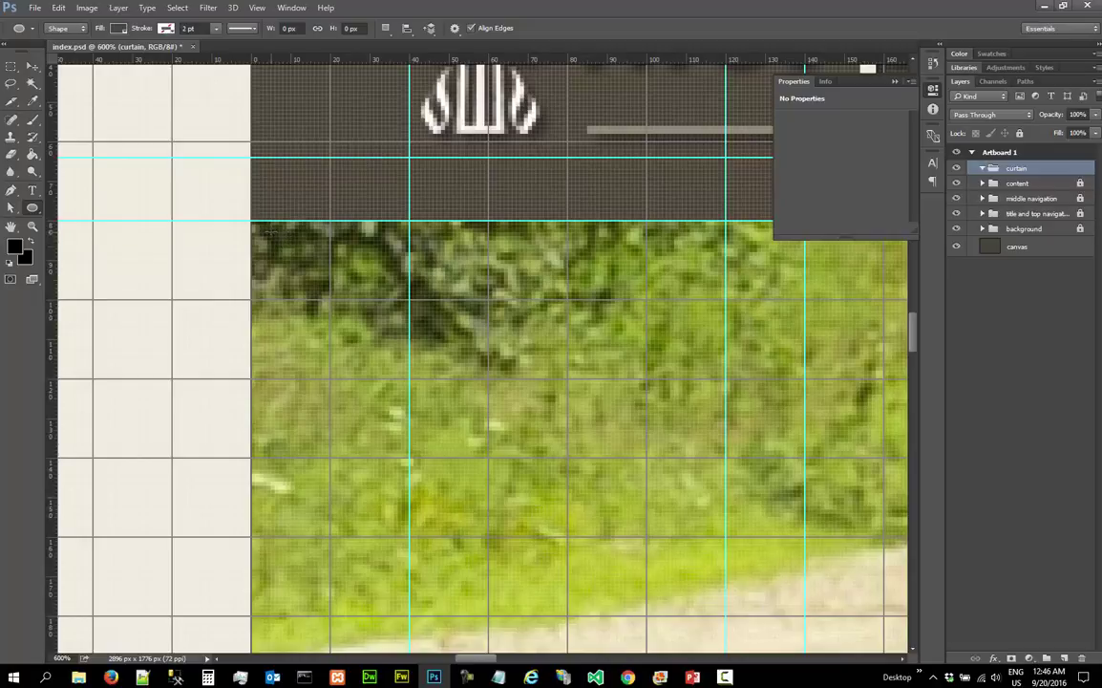
Draw a 20 × 20 px circle in the banner's upper-left corner and nudge it to X 0 px, Y 80 px
{"action": "left_click_drag", "start_coordinate": [268, 232], "coordinate": [352, 308]}
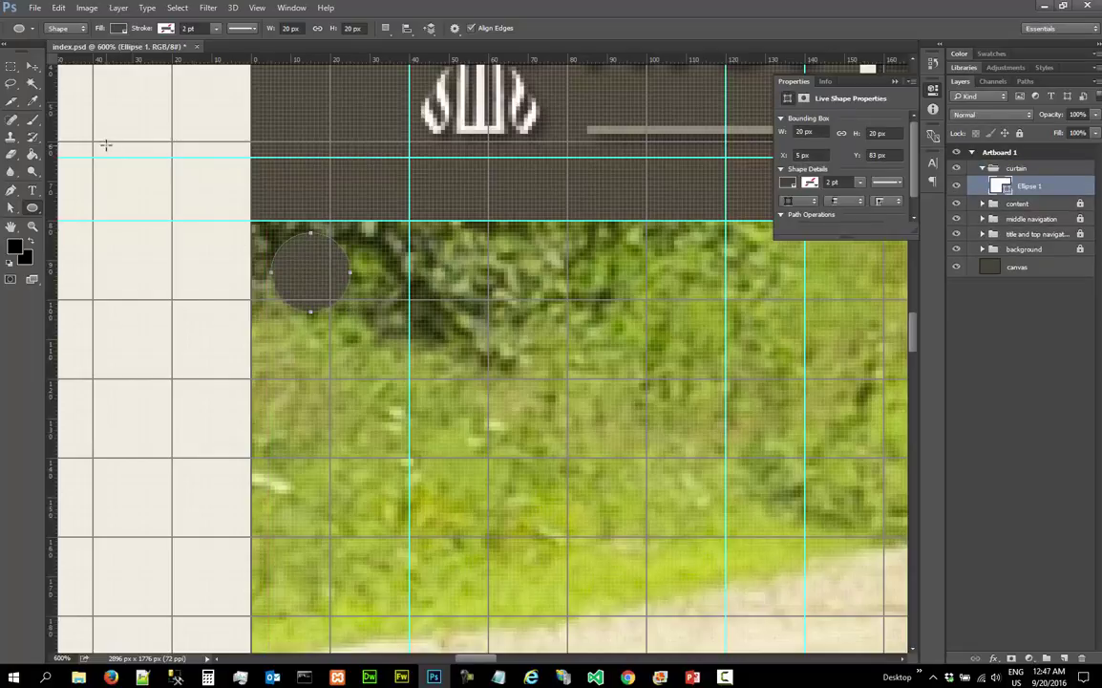
{"action": "left_click", "coordinate": [32, 69]}
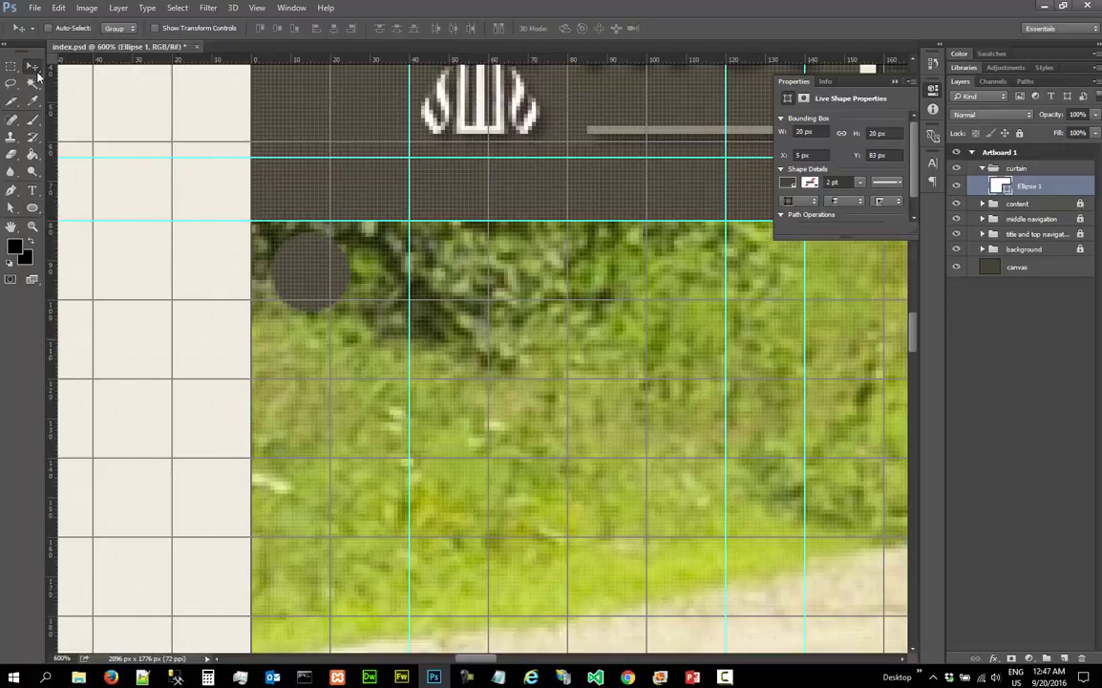
{"action": "key", "text": "Left"}
{"action": "key", "text": "Left"}
{"action": "key", "text": "Left"}
{"action": "key", "text": "Left"}
{"action": "key", "text": "Left"}
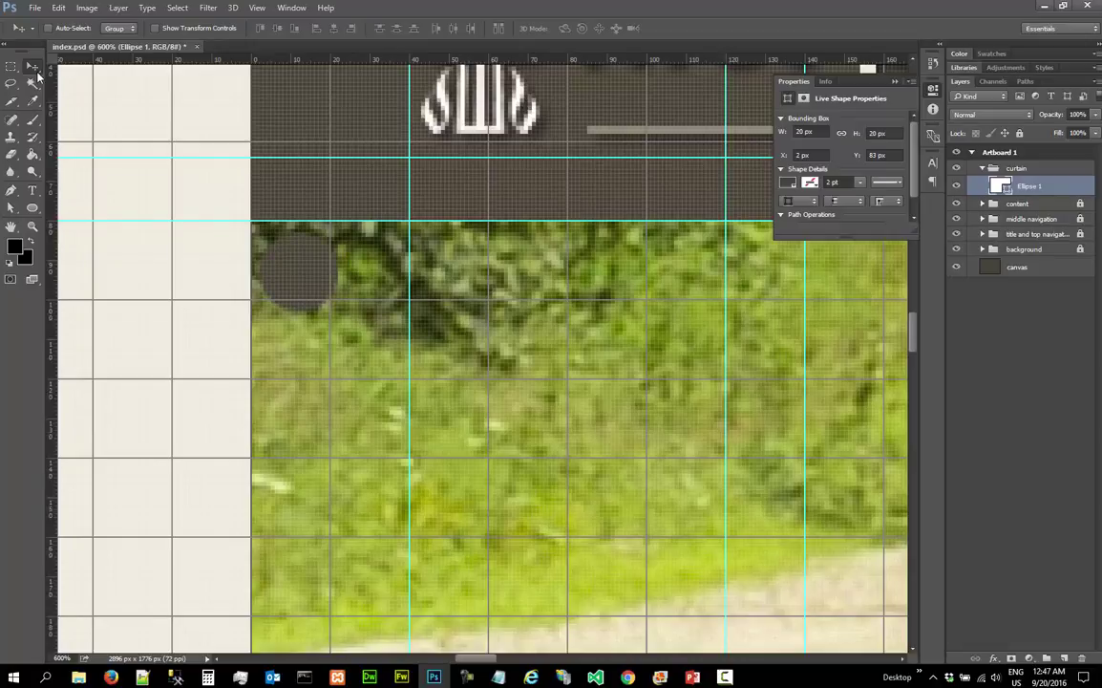
{"action": "key", "text": "Up"}
{"action": "key", "text": "Up"}
{"action": "key", "text": "Up"}
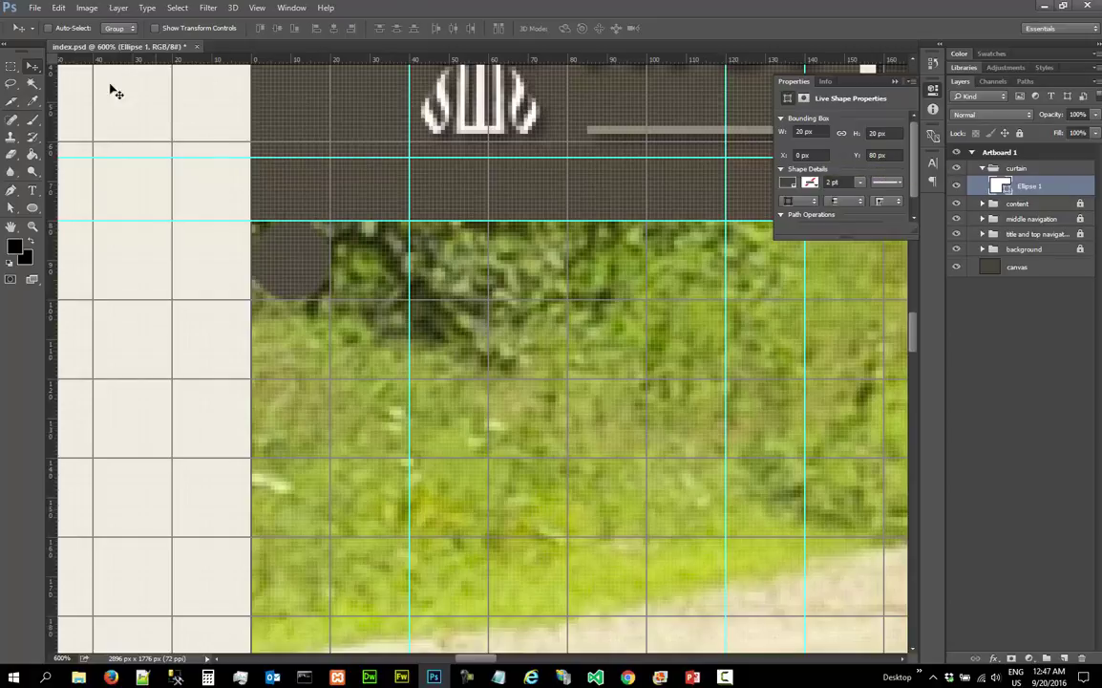
Move the circle up 10 px to Y 70 px so that it straddles the banner's upper edge
{"action": "left_click", "coordinate": [33, 210]}
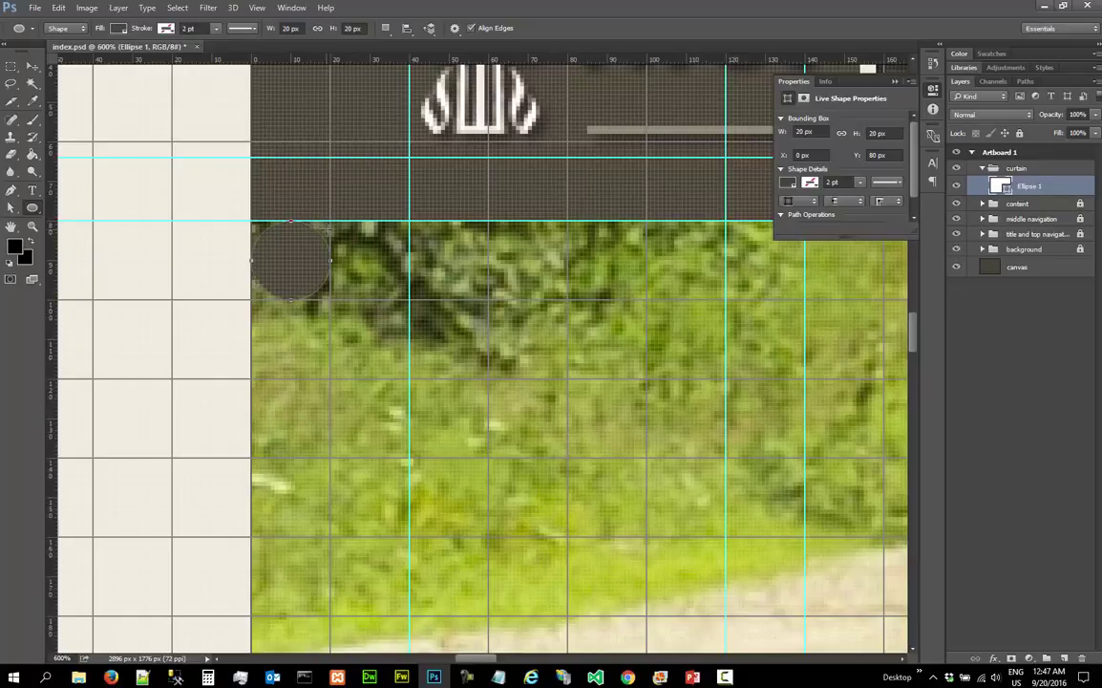
{"action": "left_click", "coordinate": [34, 67]}
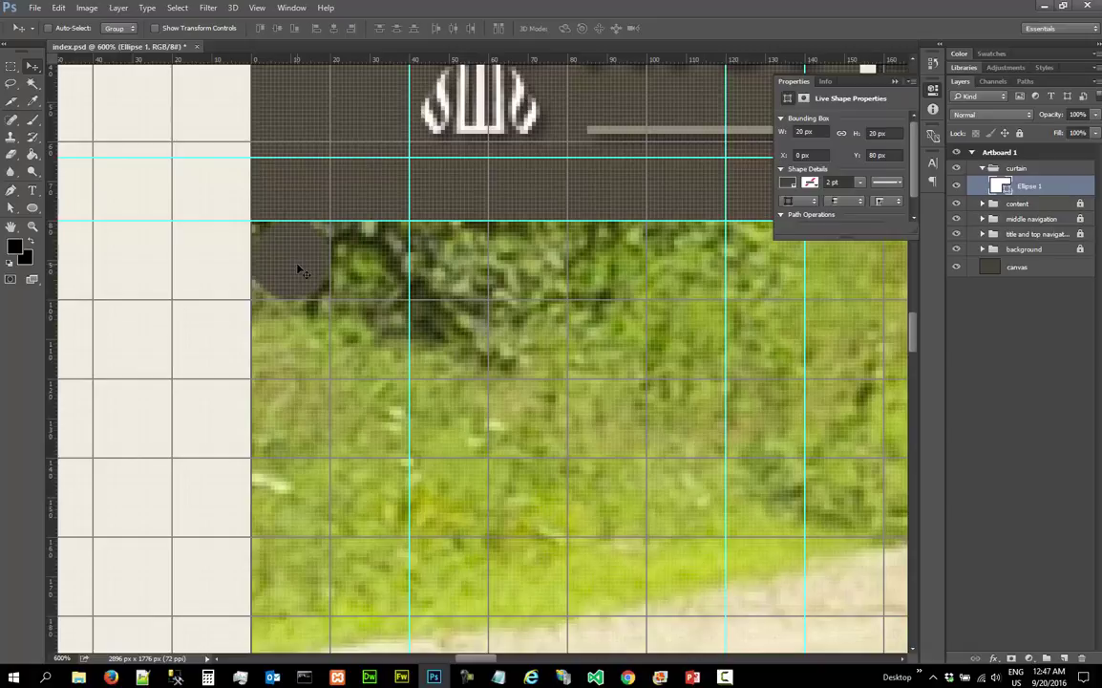
{"action": "key", "text": "shift+Up"}
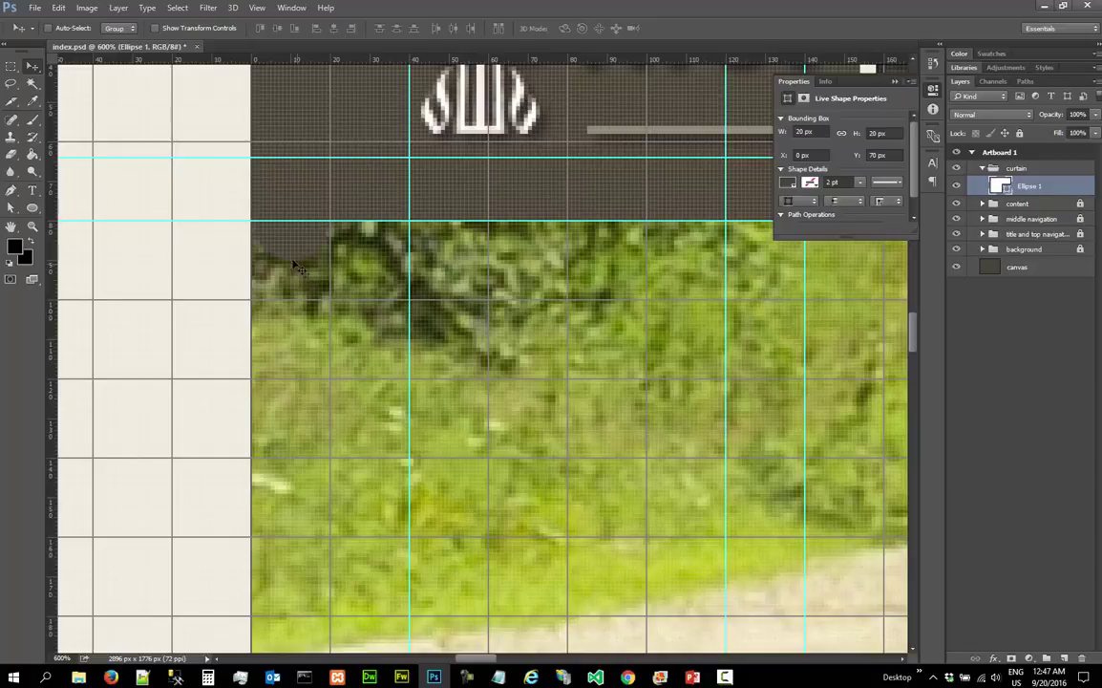
{"action": "left_click", "coordinate": [36, 208]}
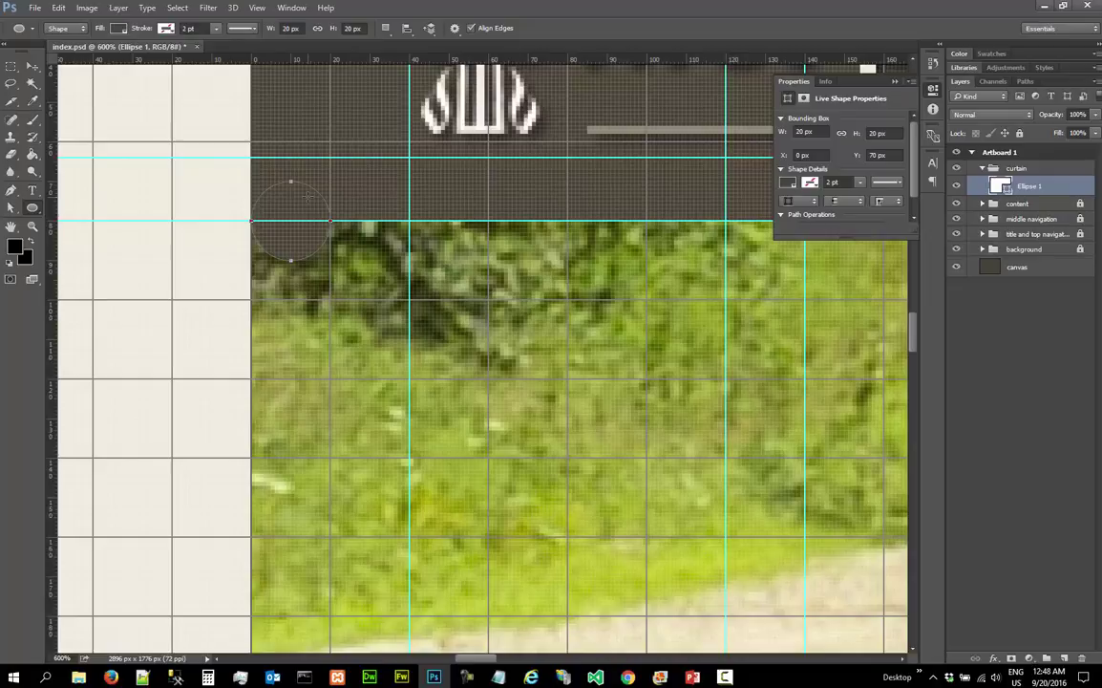
Draw a 20 × 16 px rectangle at X 0 px, Y 64 px between the two guides above the banner, covering the circle's upper half
{"action": "right_click", "coordinate": [32, 207]}
{"action": "left_click", "coordinate": [89, 207]}
{"action": "left_click_drag", "start_coordinate": [251, 157], "coordinate": [331, 220]}
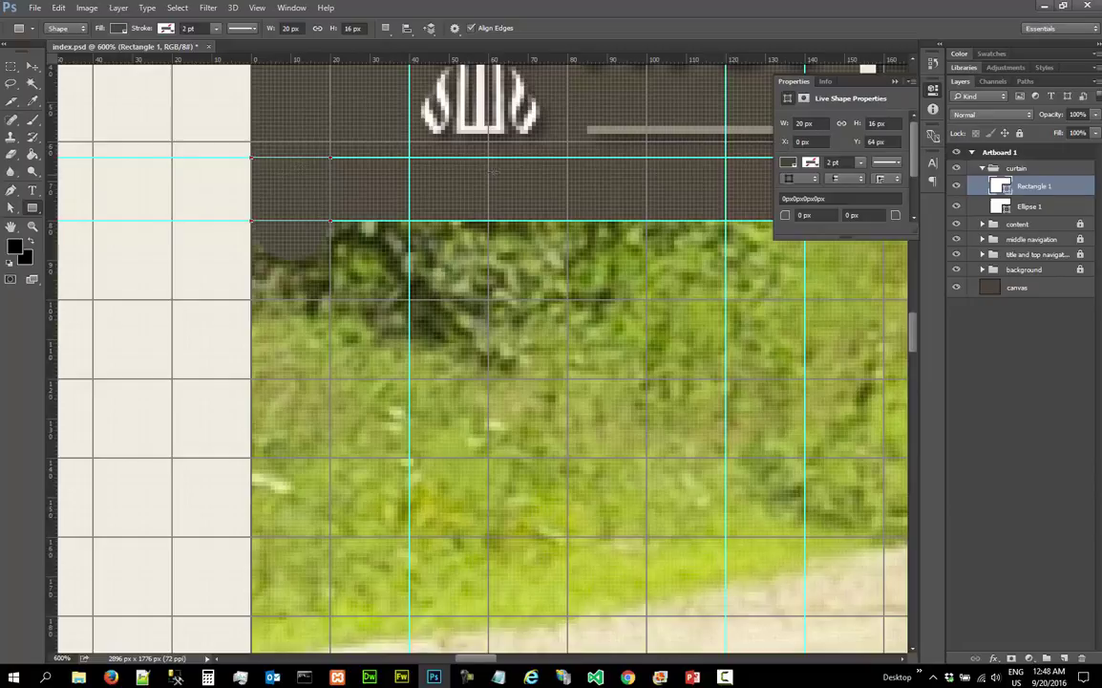
Select the rectangle and ellipse layers together and combine them with Subtract Front Shape
{"action": "left_click", "coordinate": [1041, 208], "text": "shift"}
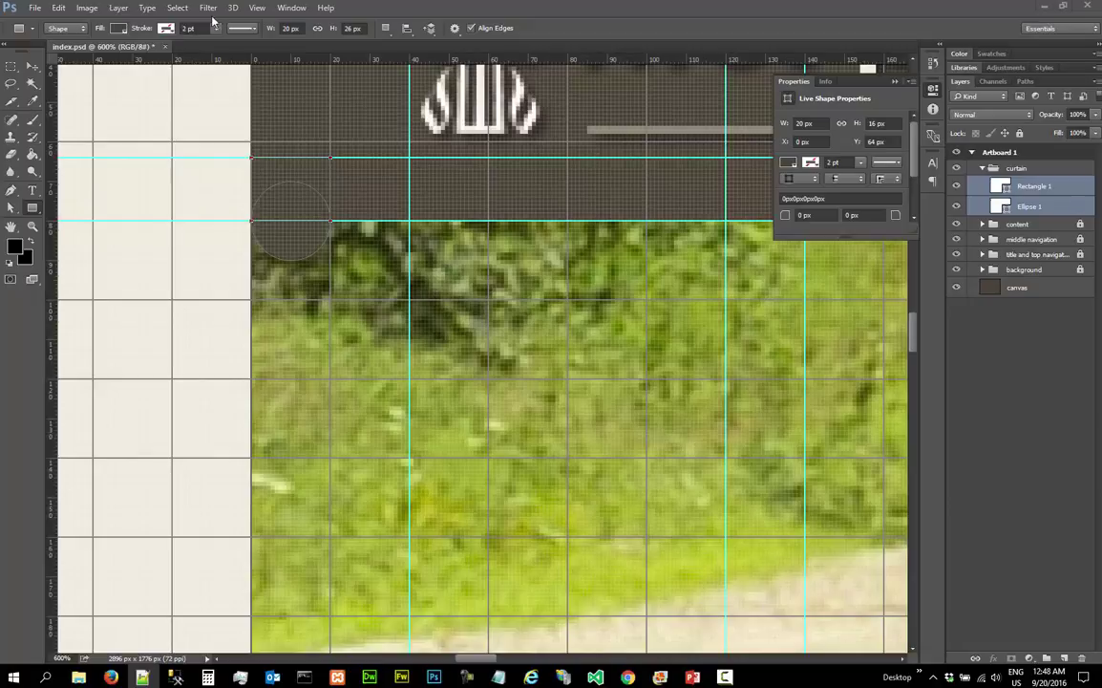
{"action": "left_click", "coordinate": [118, 8]}
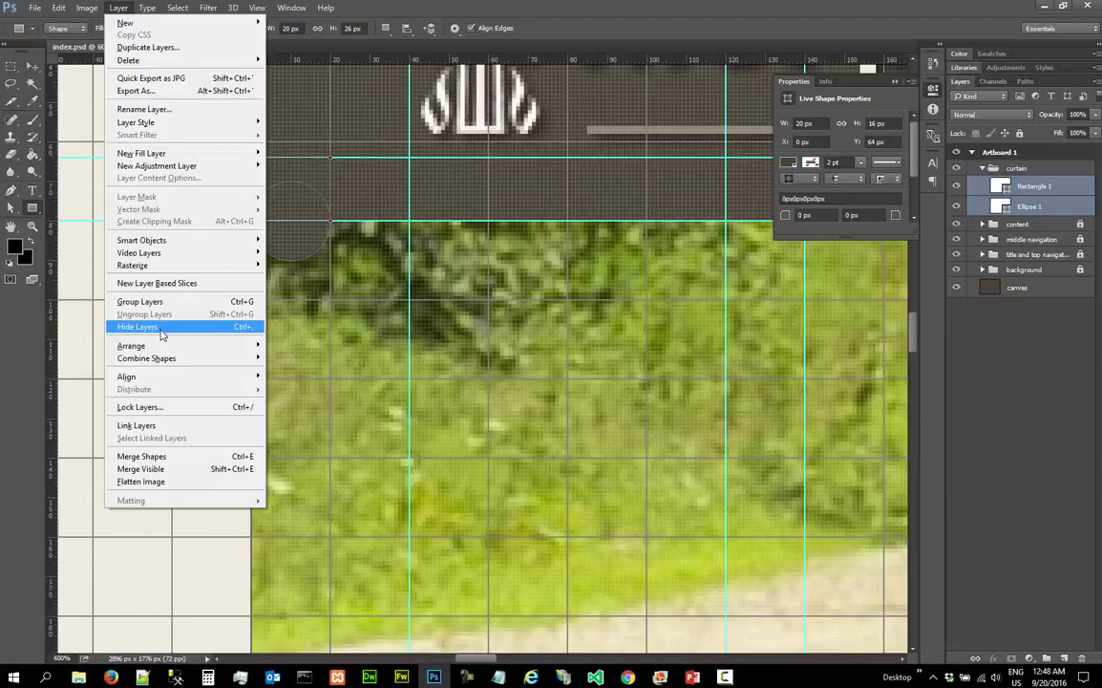
{"action": "mouse_move", "coordinate": [164, 360]}
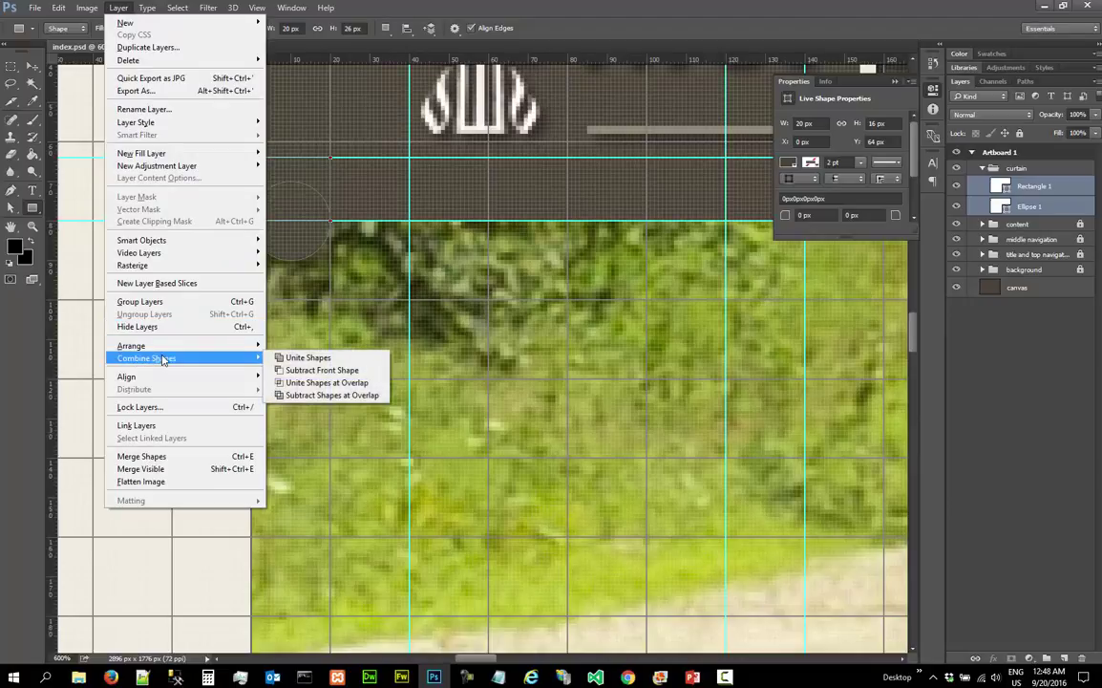
{"action": "left_click", "coordinate": [299, 370]}
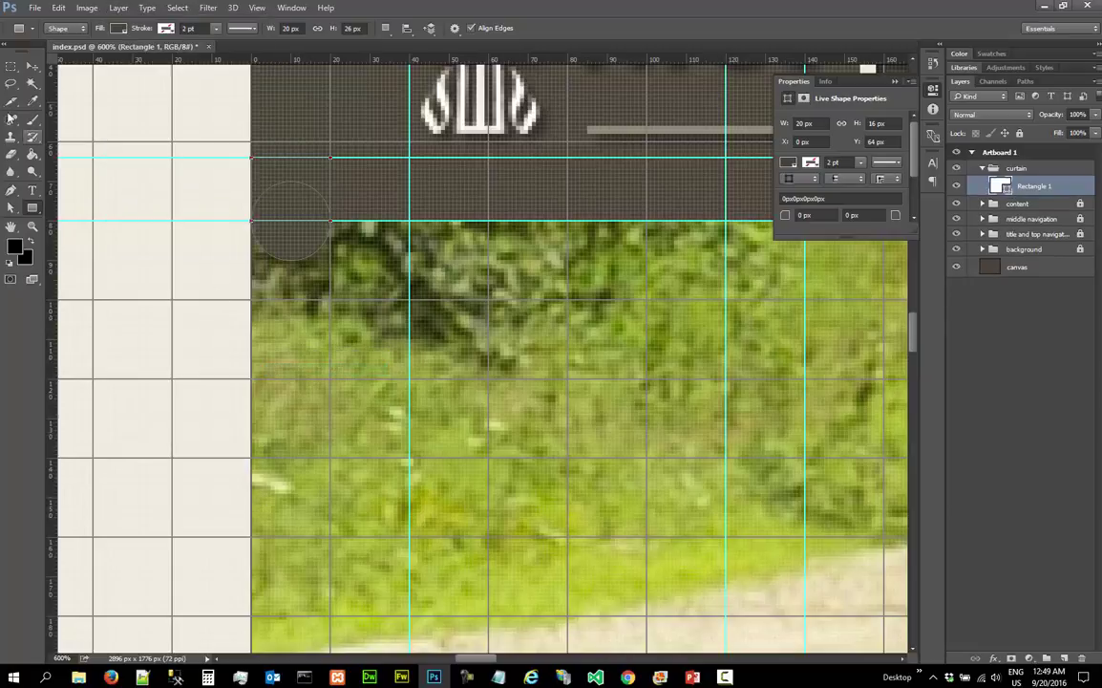
Nudge the combined half-circle shape down 7 px over the banner to inspect it, and return it to Y 64 px
{"action": "left_click", "coordinate": [31, 66]}
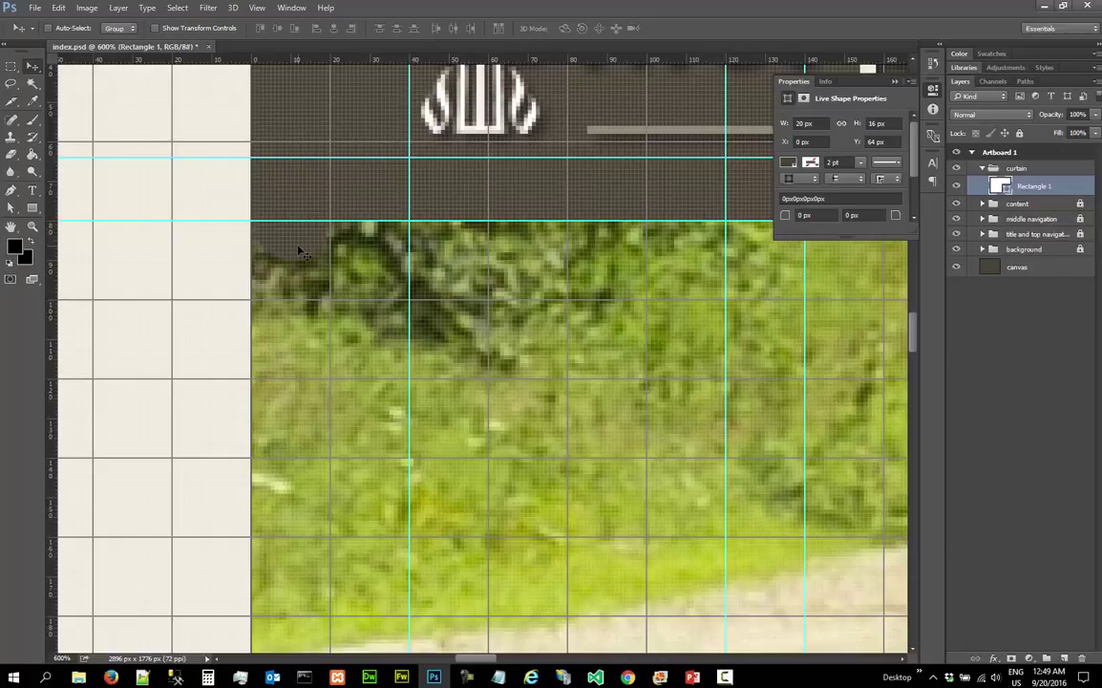
{"action": "key", "text": "Down"}
{"action": "key", "text": "Down"}
{"action": "key", "text": "Down"}
{"action": "key", "text": "Down"}
{"action": "key", "text": "Down"}
{"action": "key", "text": "Down"}
{"action": "key", "text": "Down"}
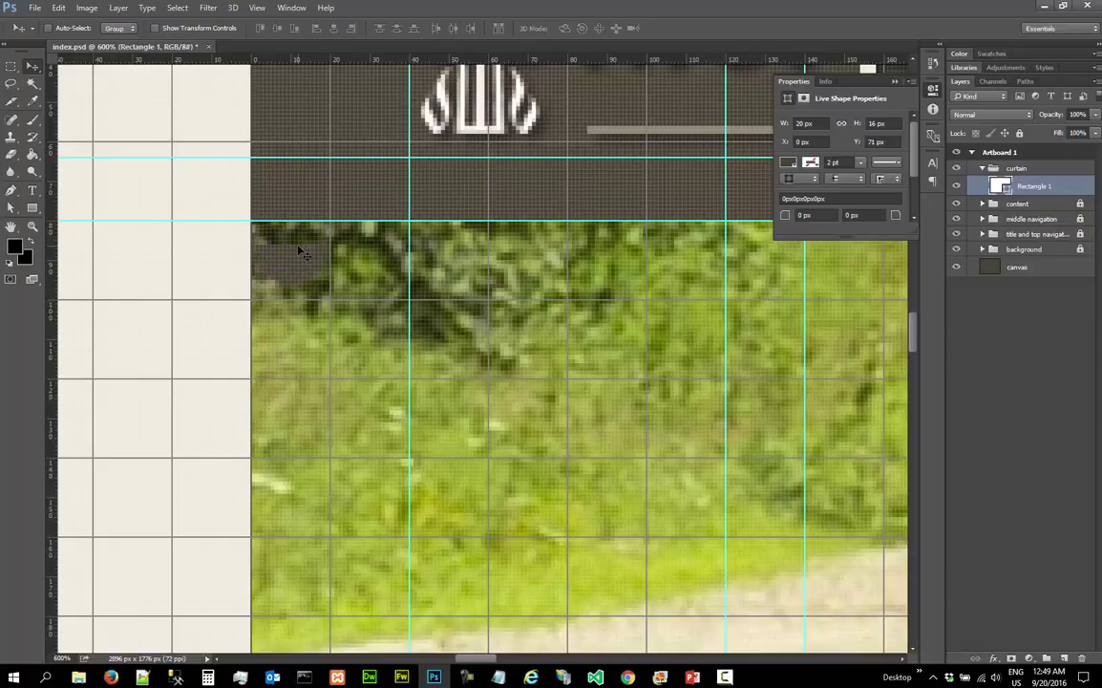
{"action": "key", "text": "Up"}
{"action": "key", "text": "Up"}
{"action": "key", "text": "Up"}
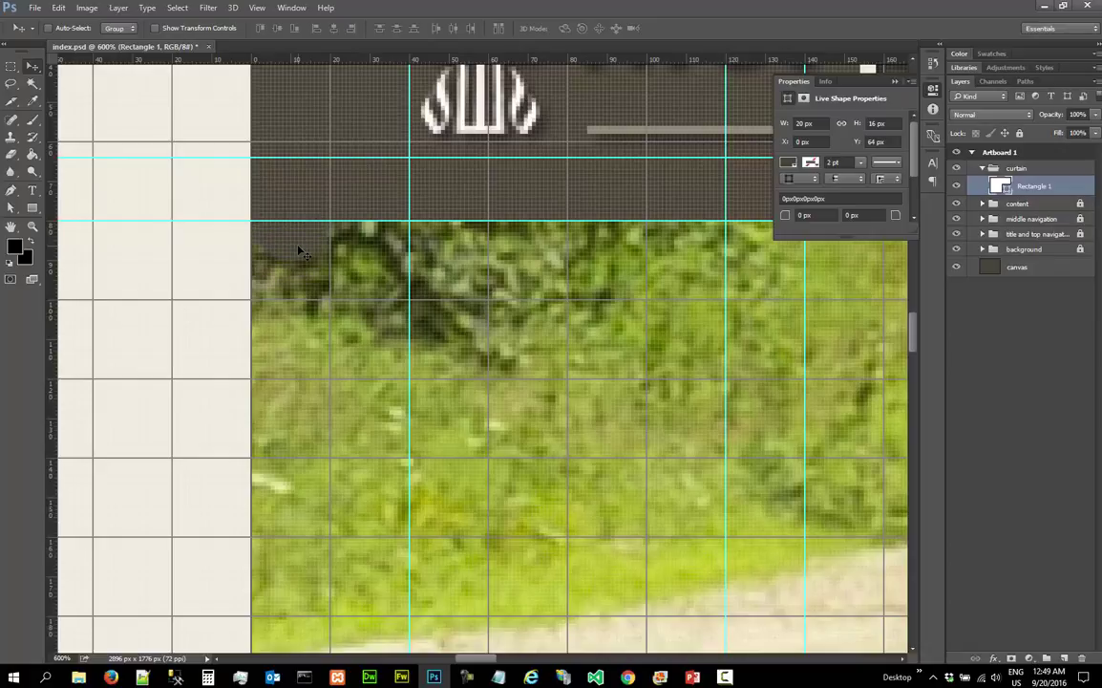
Rename the combined half-circle shape layer in the curtain group as semi-circle
{"action": "key", "text": "Up"}
{"action": "key", "text": "Up"}
{"action": "double_click", "coordinate": [1028, 187]}
{"action": "type", "text": "c"}
{"action": "type", "text": "emicir"}
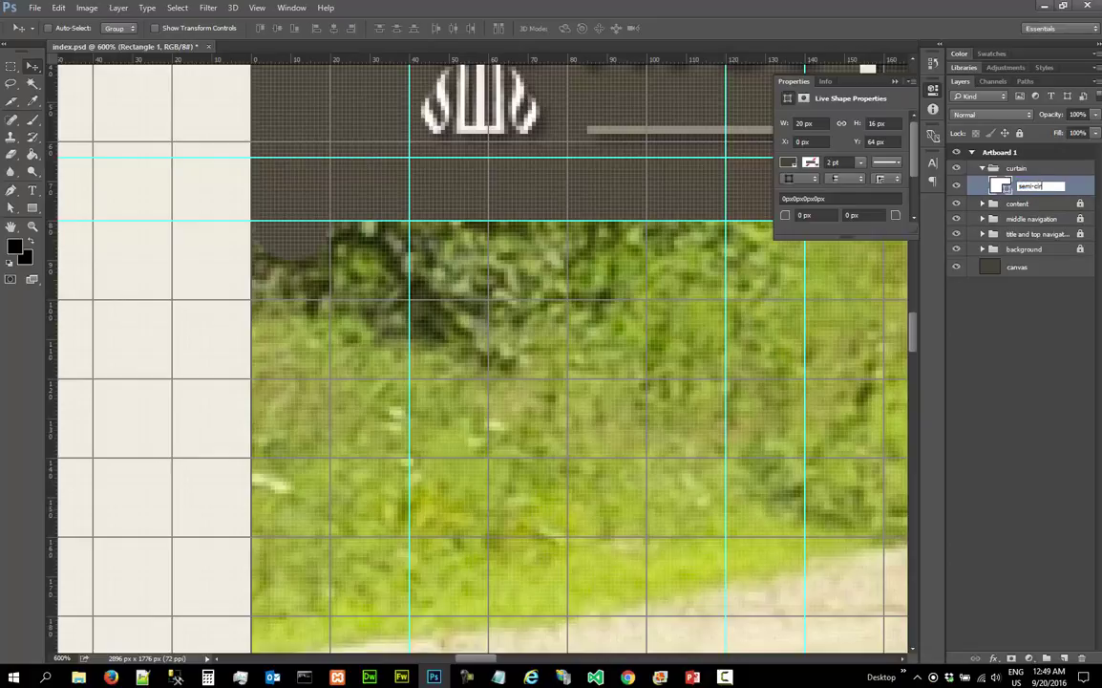
{"action": "type", "text": "cle"}
{"action": "key", "text": "Return"}
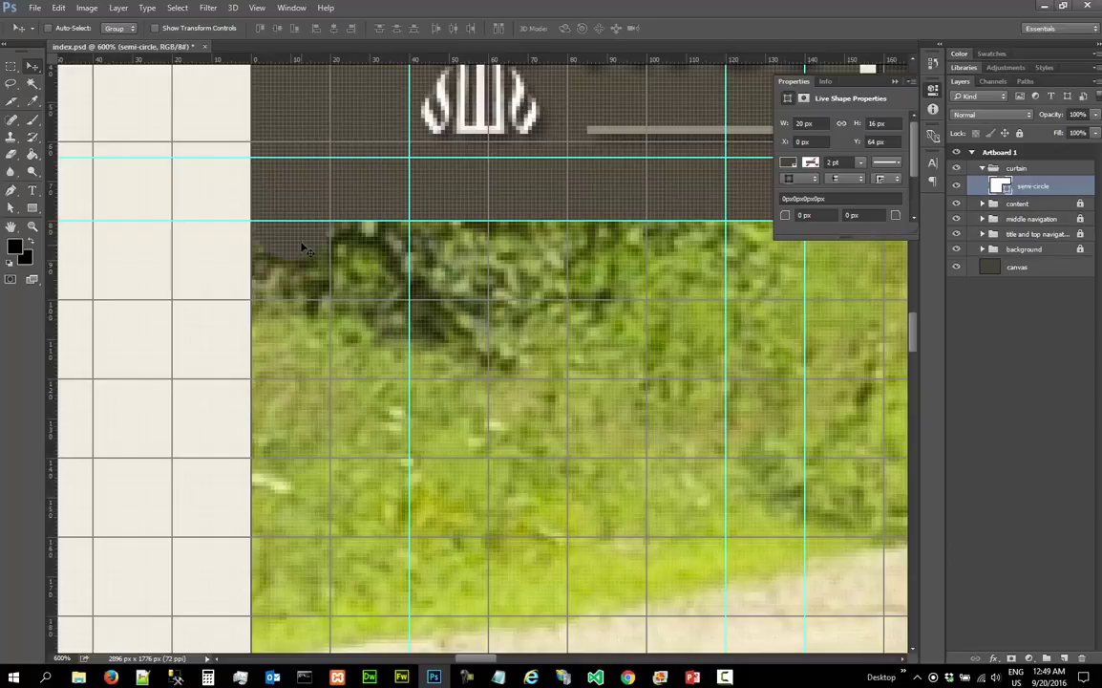
Add a Multiply drop shadow to the semi-circle layer with 65% opacity, 135° angle, 2 px distance, 2% spread and 0 px size
{"action": "left_click", "coordinate": [994, 659]}
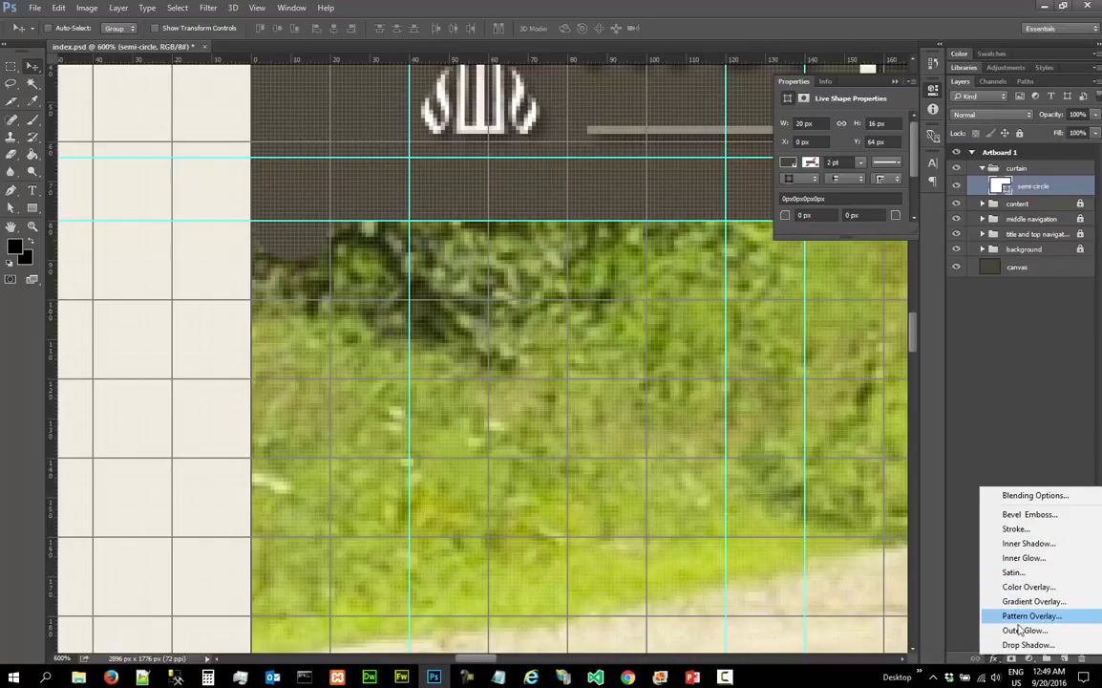
{"action": "left_click", "coordinate": [1021, 646]}
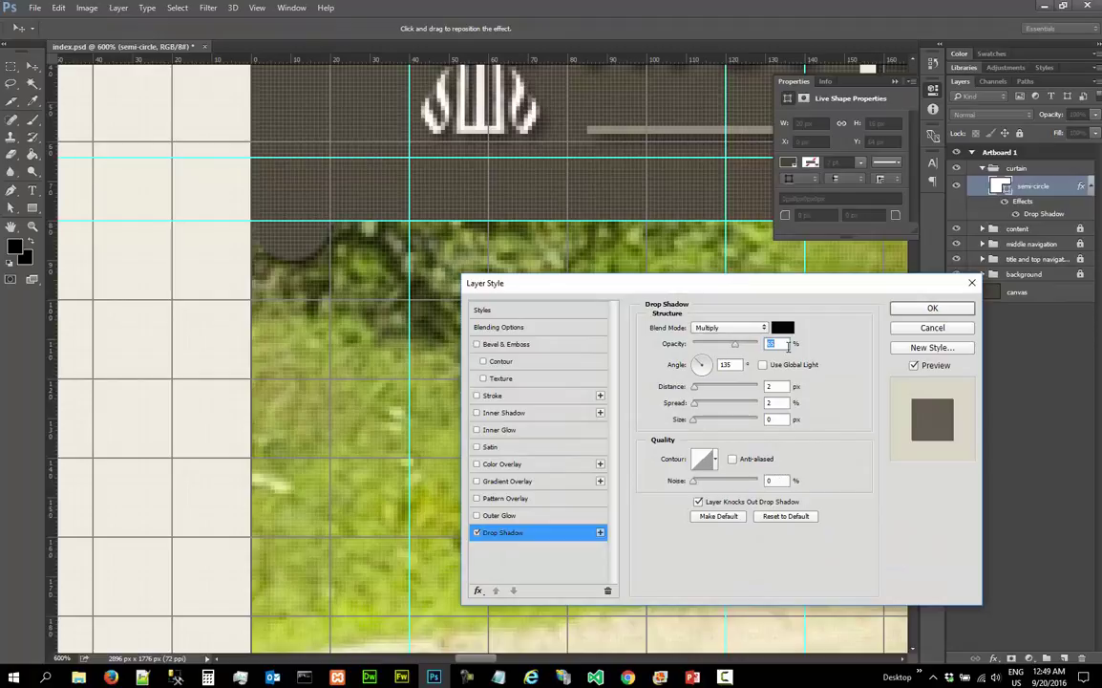
{"action": "type", "text": "65"}
{"action": "double_click", "coordinate": [735, 366]}
{"action": "double_click", "coordinate": [783, 386]}
{"action": "left_click", "coordinate": [928, 312]}
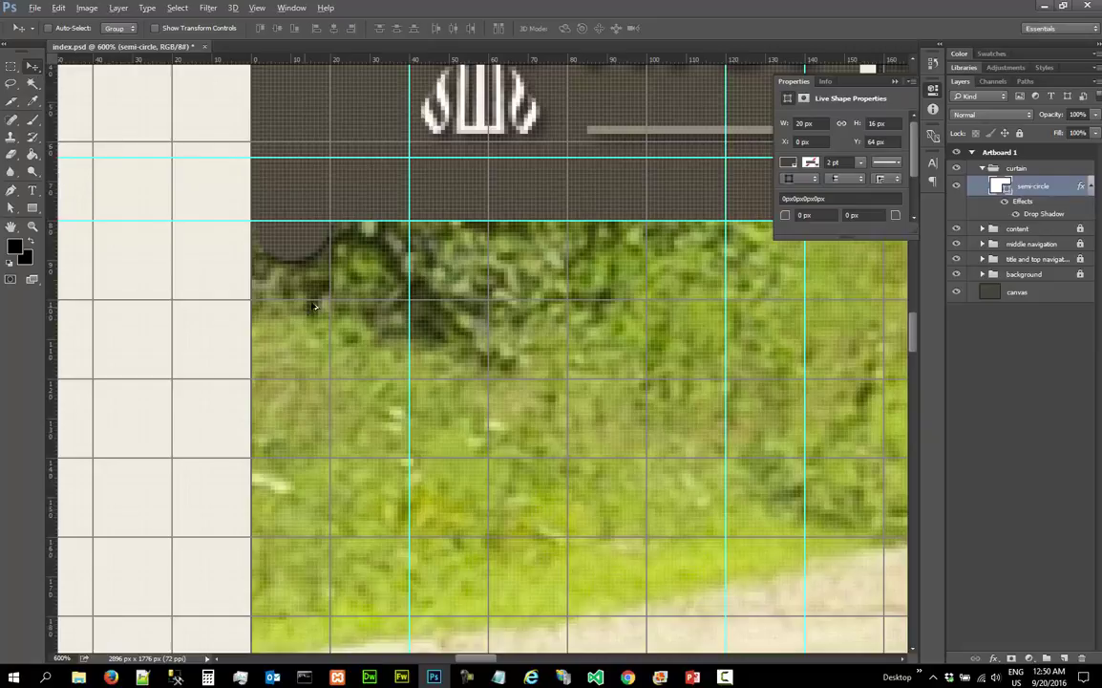
Duplicate the semi-circle beside the original at X 20 px, Y 64 px, and collapse the effects lists of both layers
{"action": "left_click_drag", "start_coordinate": [293, 245], "coordinate": [366, 247]}
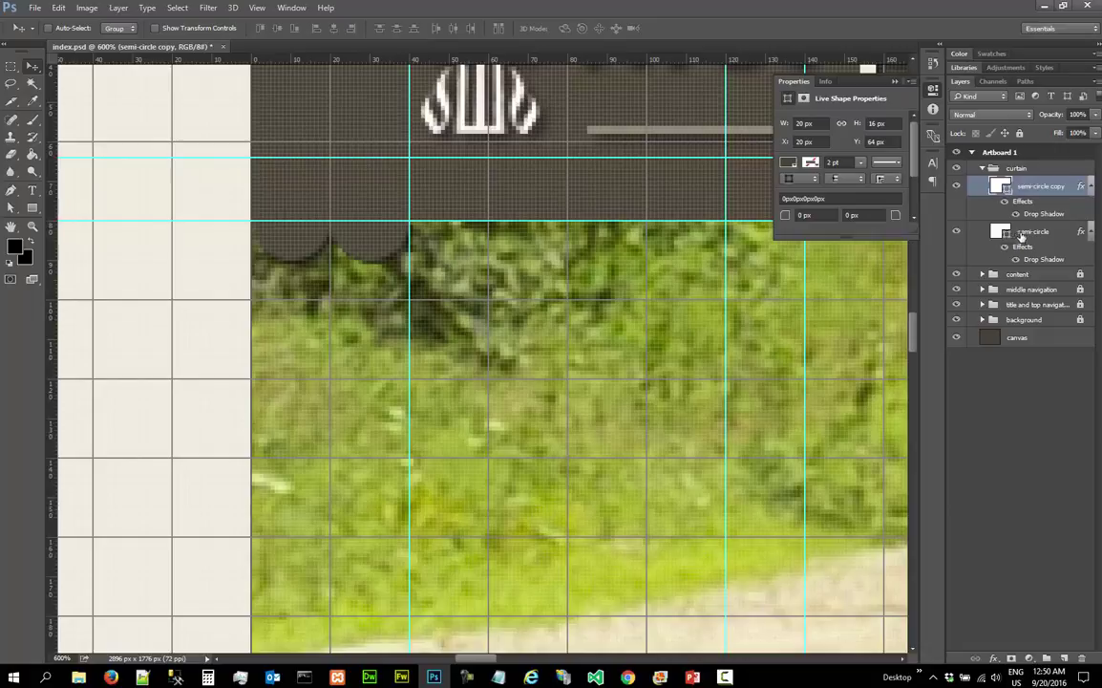
{"action": "left_click", "coordinate": [1092, 232]}
{"action": "left_click", "coordinate": [1090, 186]}
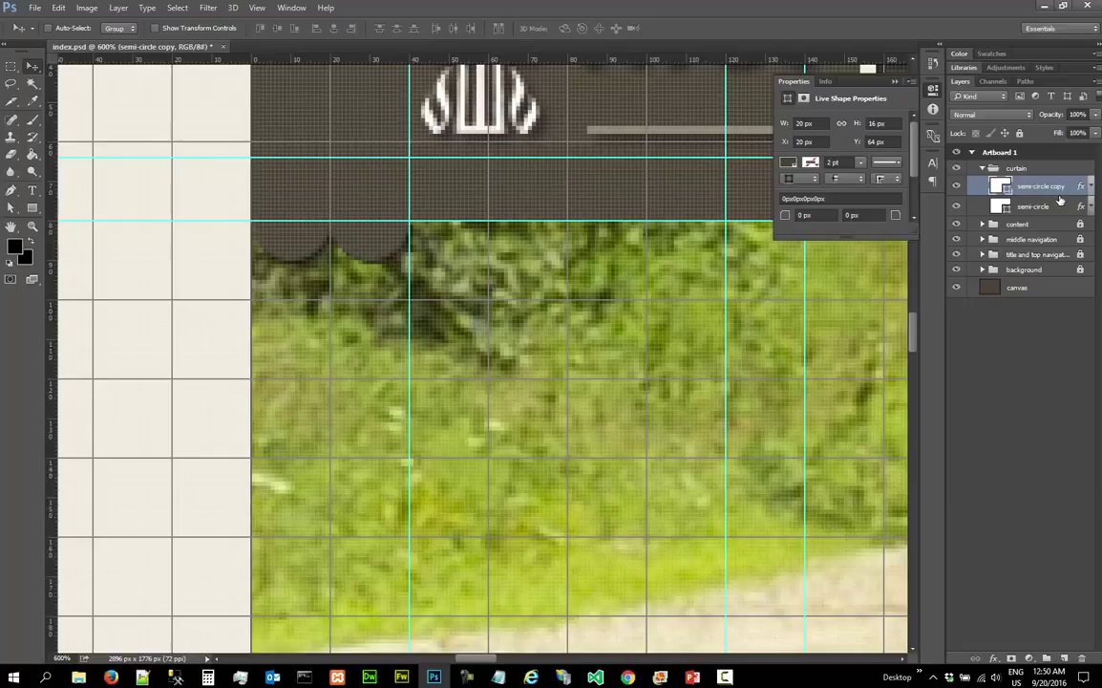
Select both semi-circle layers and duplicate them 40 px to the right, keeping the copies at Y 64 px
{"action": "left_click", "coordinate": [1036, 206], "text": "shift"}
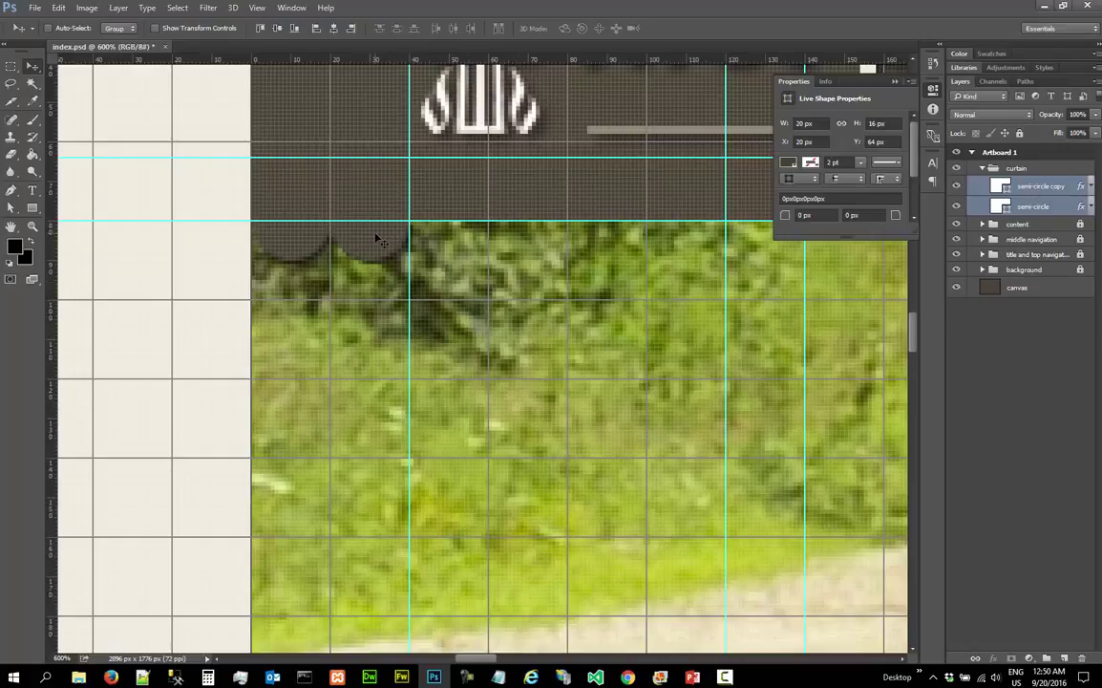
{"action": "left_click_drag", "start_coordinate": [379, 239], "coordinate": [532, 248]}
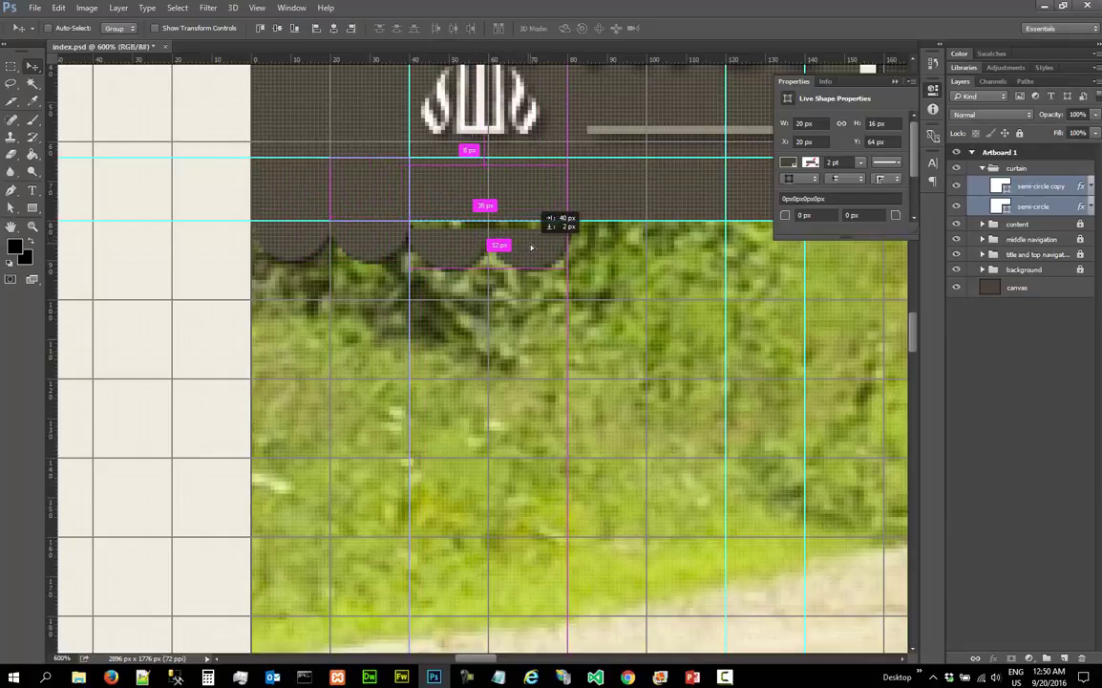
{"action": "left_click_drag", "start_coordinate": [532, 248], "coordinate": [532, 245]}
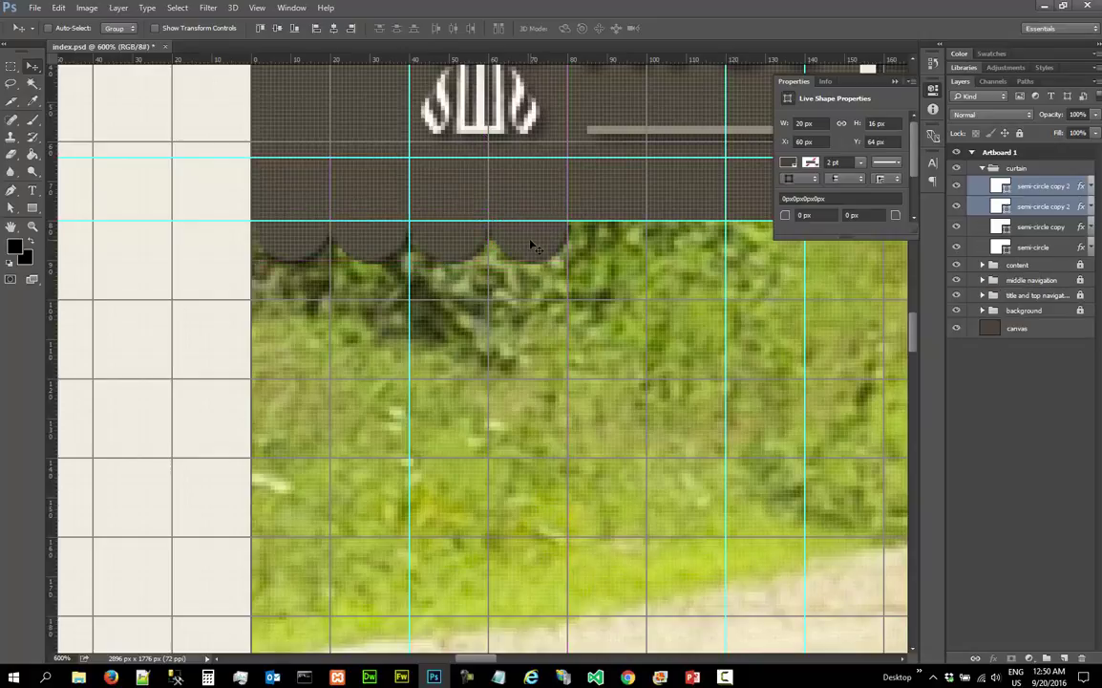
Select all four semi-circle layers and duplicate them 80 px to the right so the scallops extend to 160 px
{"action": "left_click", "coordinate": [1032, 186]}
{"action": "left_click", "coordinate": [1044, 248], "text": "shift"}
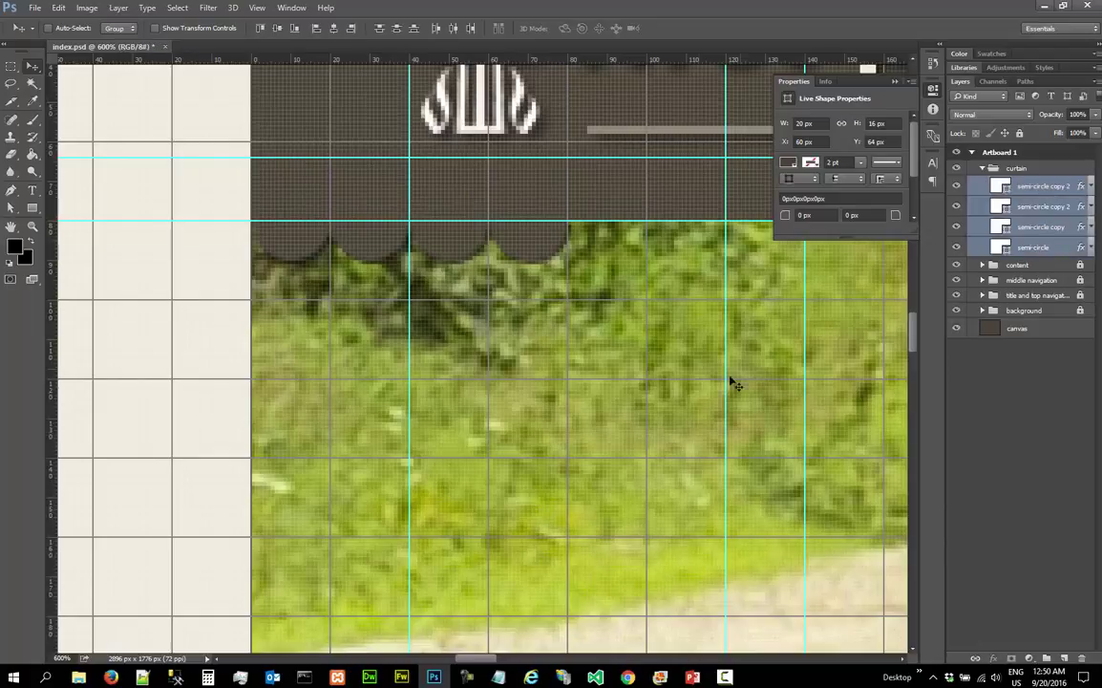
{"action": "left_click_drag", "start_coordinate": [492, 657], "coordinate": [500, 663]}
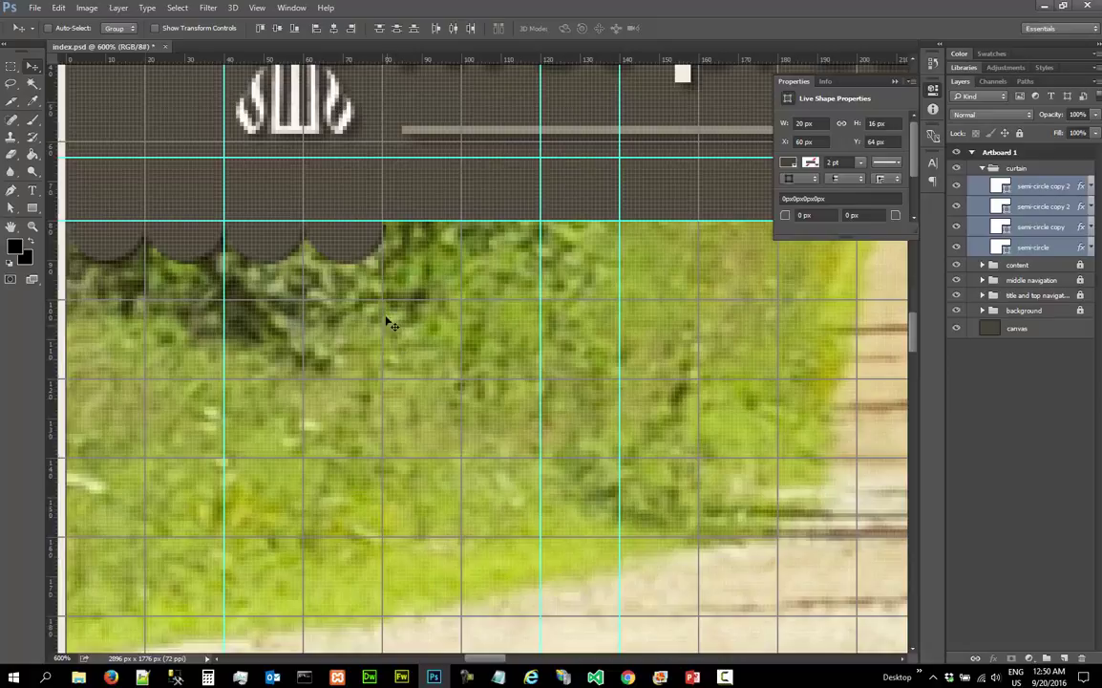
{"action": "left_click_drag", "start_coordinate": [373, 248], "coordinate": [668, 251]}
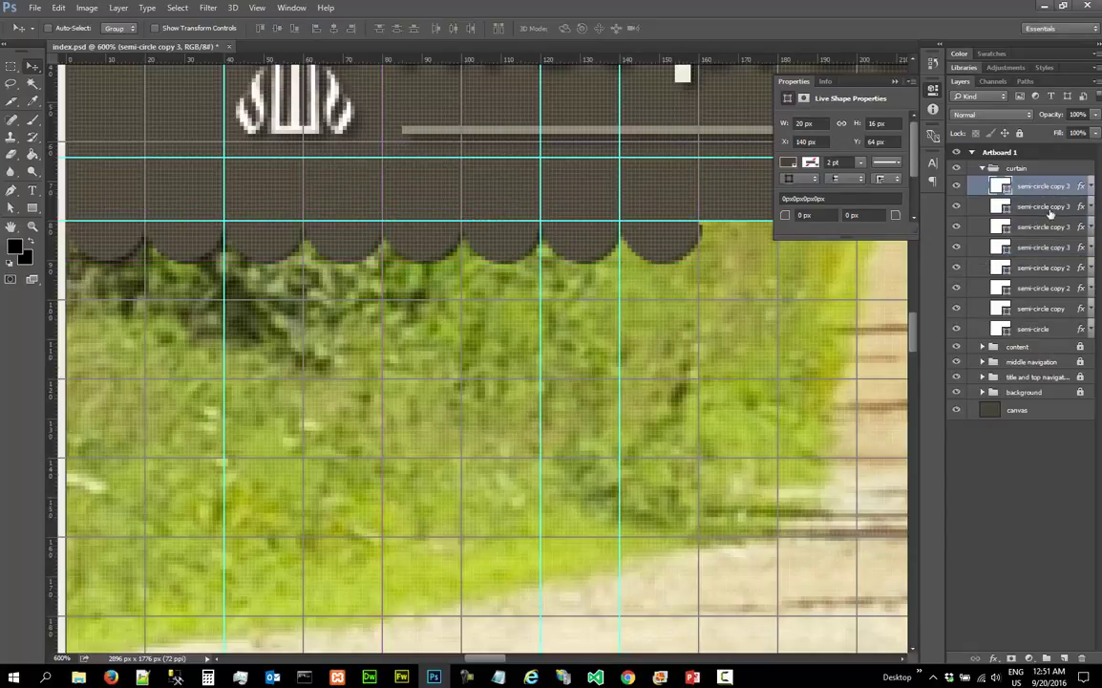
Select all eight semi-circle layers and duplicate them 160 px to the right, extending the scallops to 320 px at the same height
{"action": "left_click", "coordinate": [1036, 327], "text": "shift"}
{"action": "key", "text": "z"}
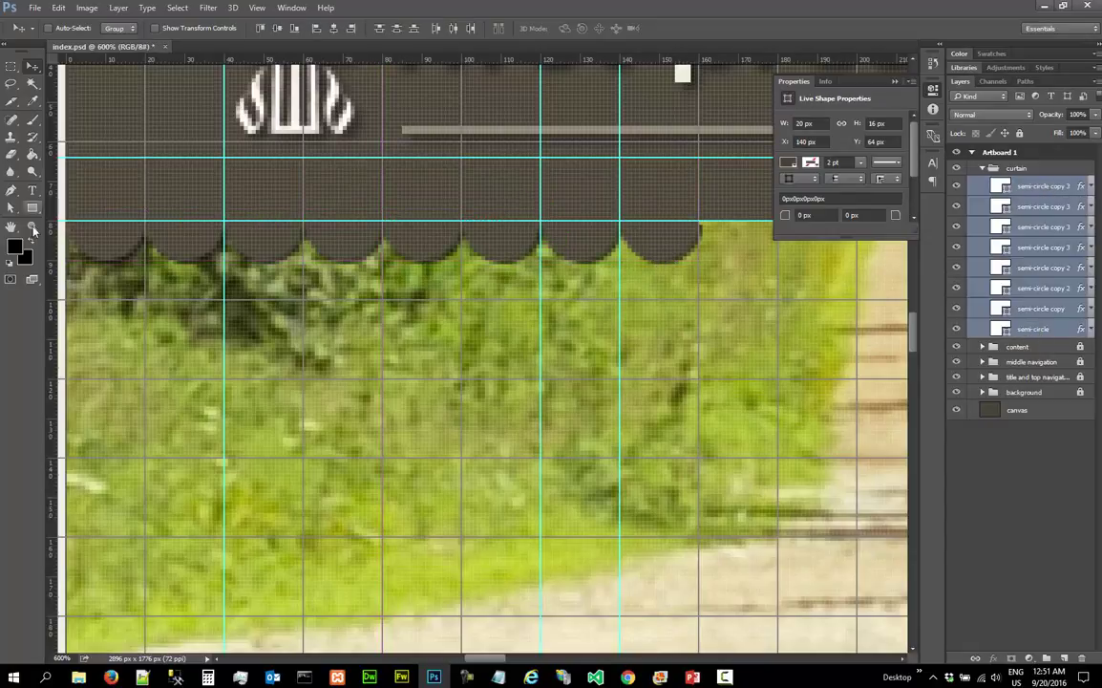
{"action": "left_click", "coordinate": [258, 265], "text": "alt"}
{"action": "left_click", "coordinate": [259, 265], "text": "alt"}
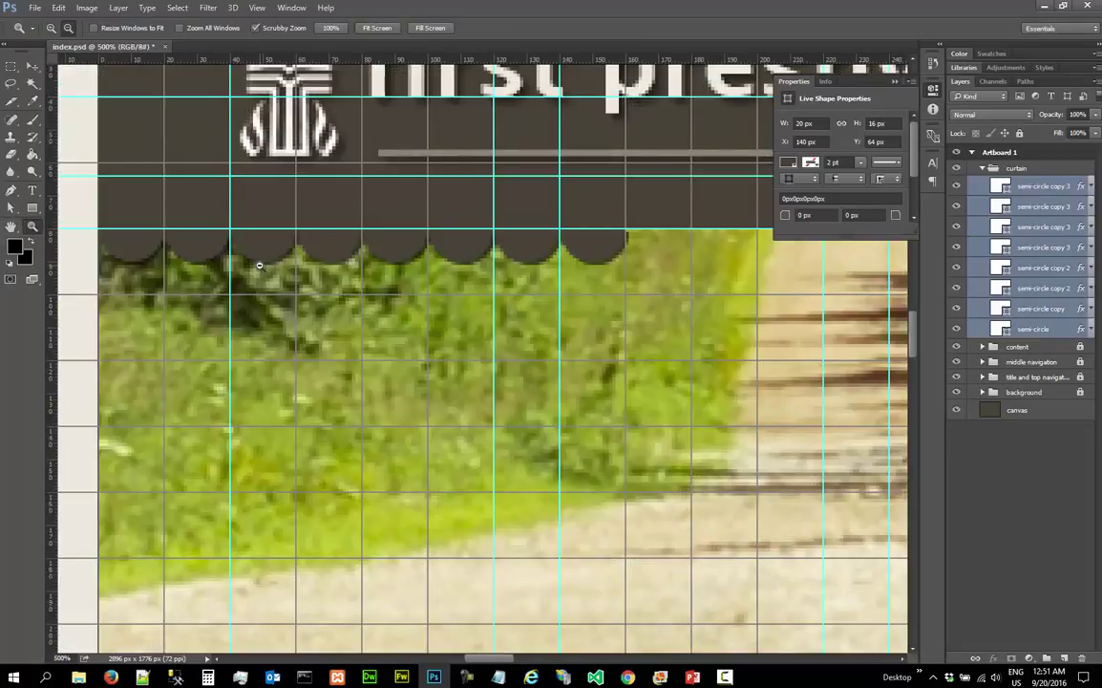
{"action": "left_click", "coordinate": [259, 266], "text": "alt"}
{"action": "left_click_drag", "start_coordinate": [495, 662], "coordinate": [536, 660]}
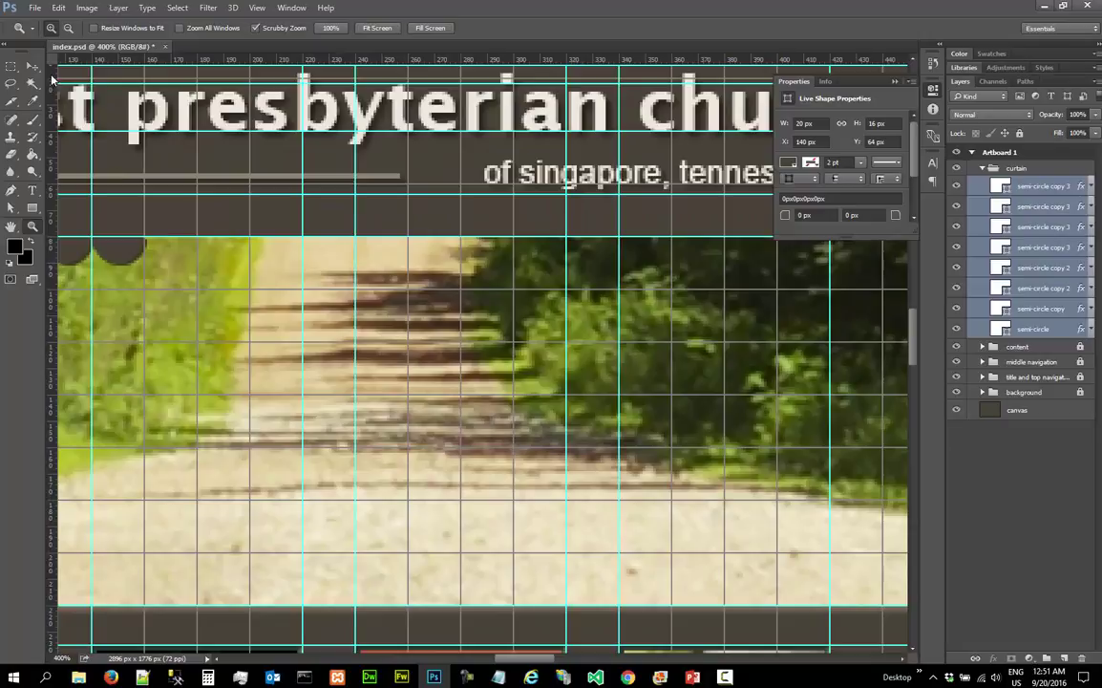
{"action": "key", "text": "v"}
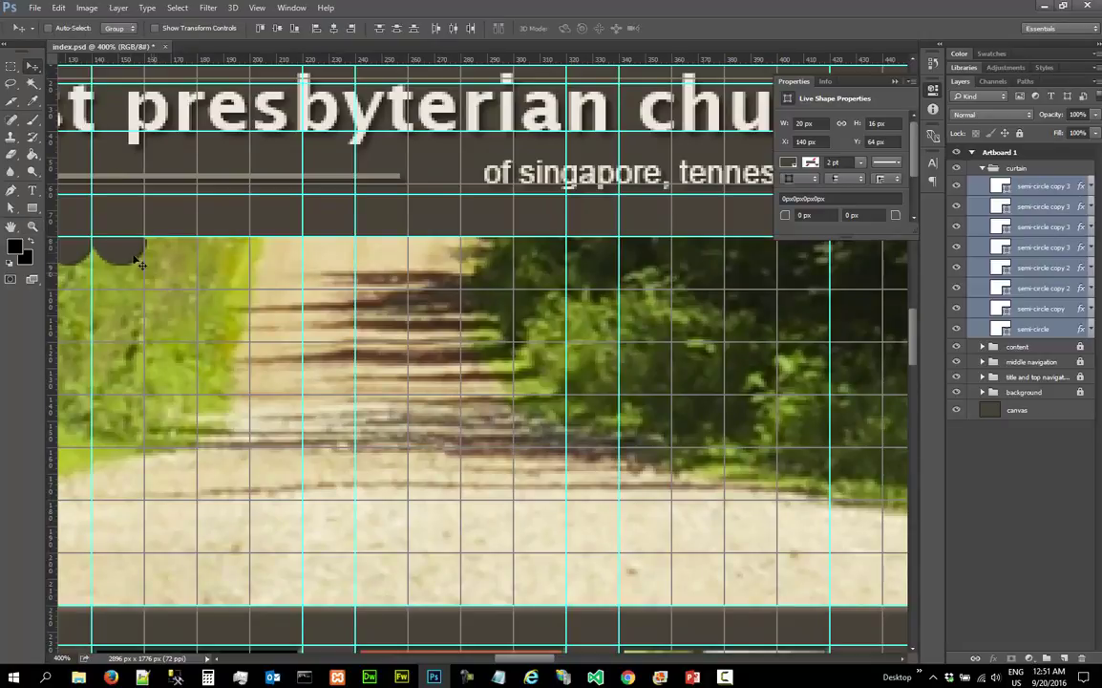
{"action": "left_click_drag", "start_coordinate": [164, 250], "coordinate": [546, 258]}
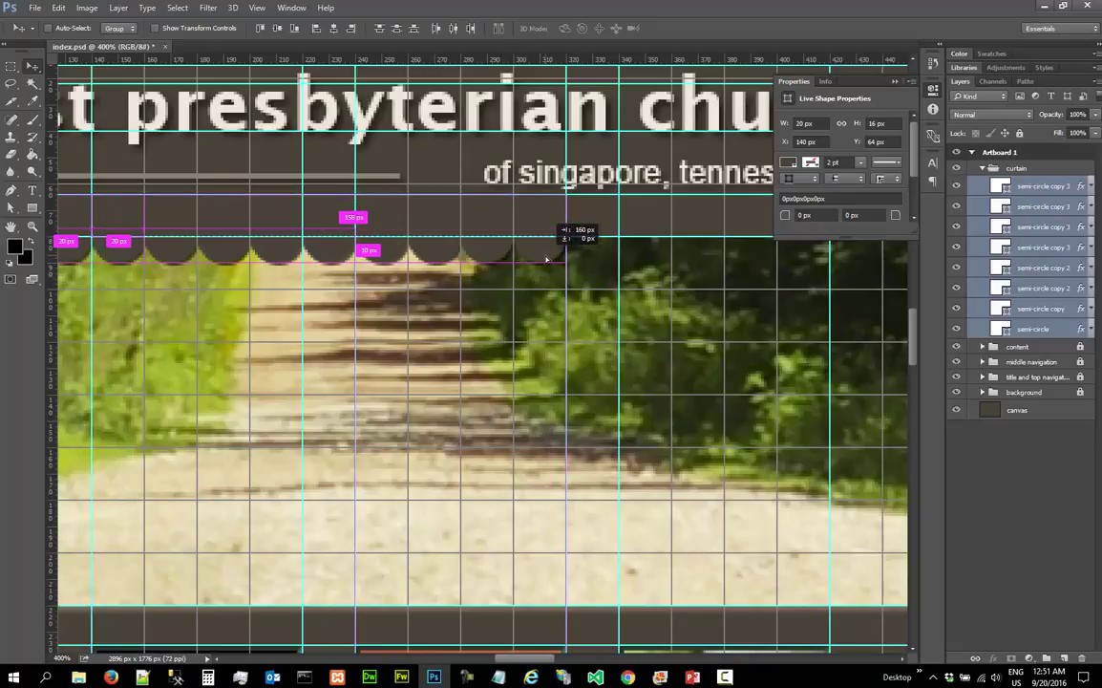
{"action": "left_click_drag", "start_coordinate": [546, 259], "coordinate": [547, 259]}
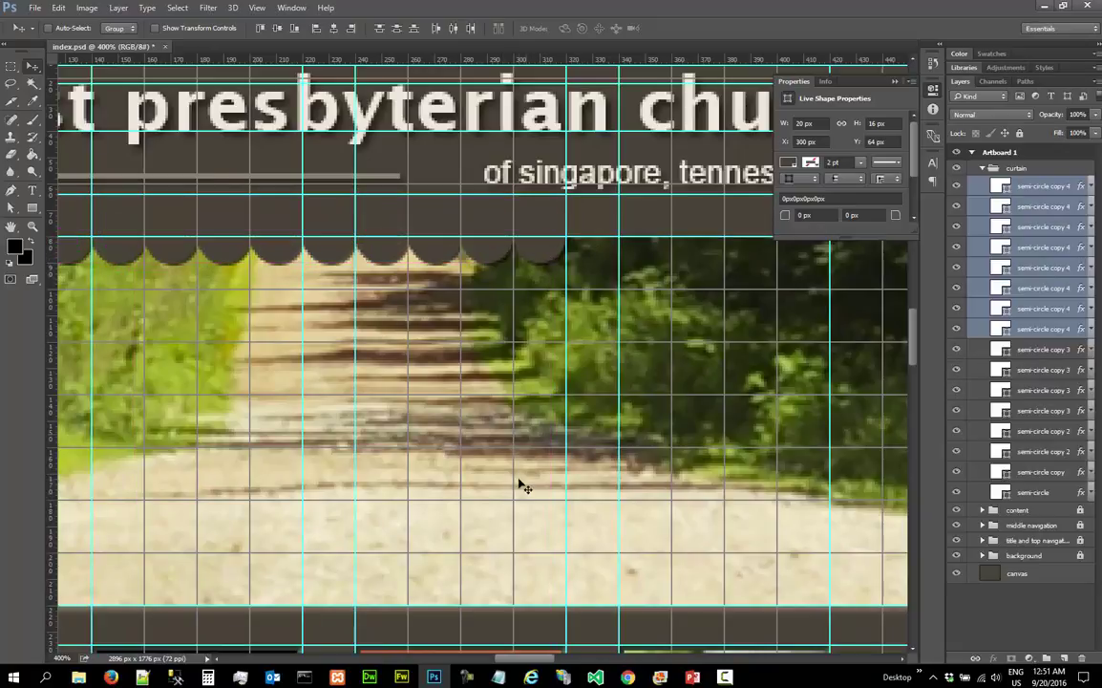
Duplicate the set of eight semi-circles four more times, each 160 px further right, until the scallops reach 960 px
{"action": "left_click_drag", "start_coordinate": [547, 659], "coordinate": [578, 659]}
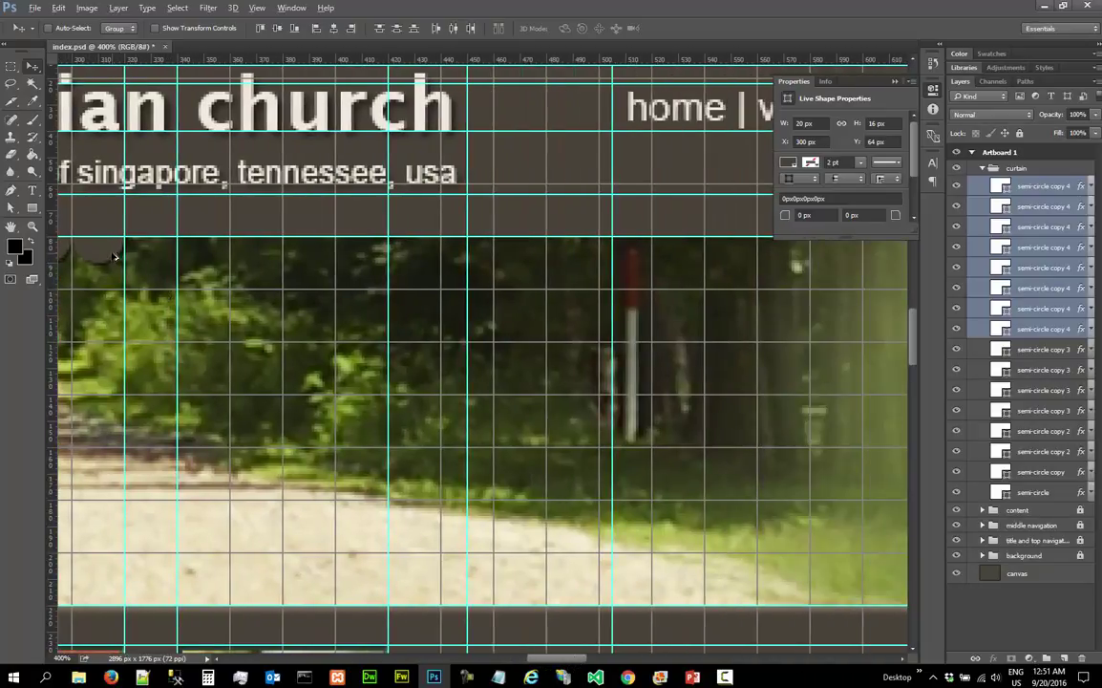
{"action": "left_click_drag", "start_coordinate": [99, 227], "coordinate": [531, 258]}
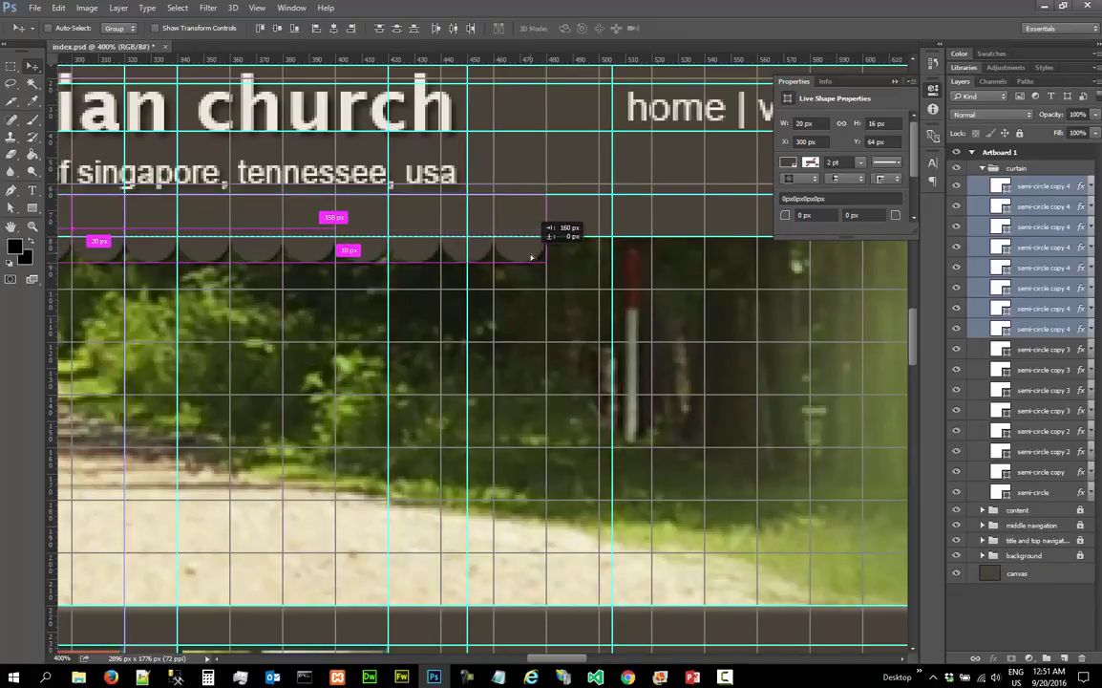
{"action": "left_click_drag", "start_coordinate": [531, 258], "coordinate": [531, 257]}
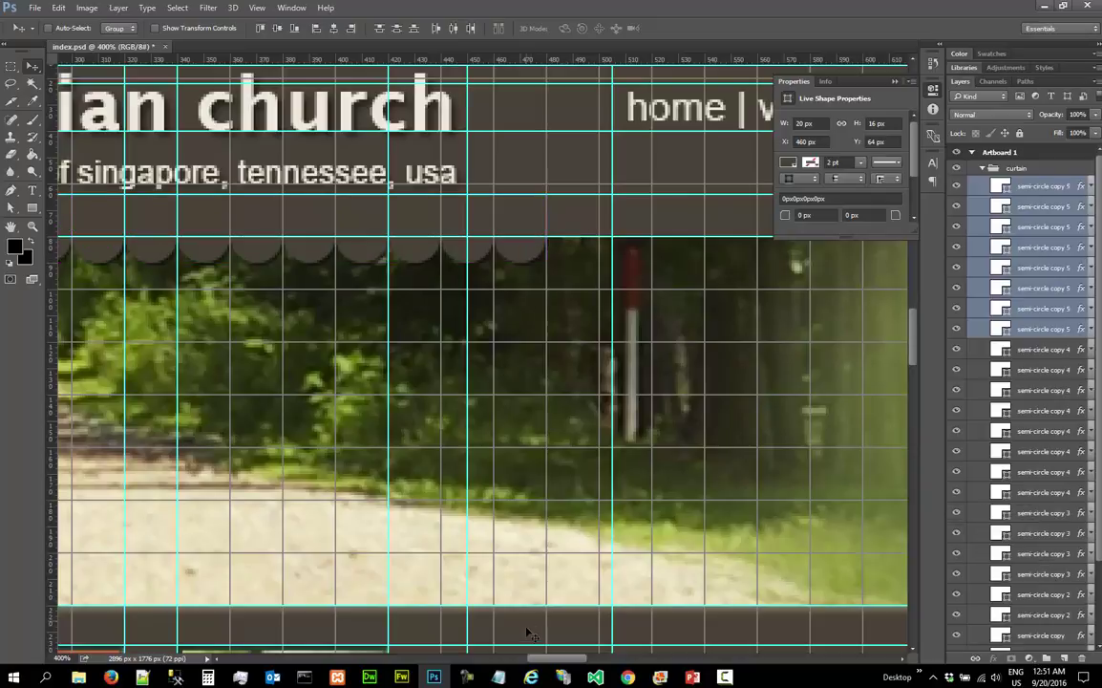
{"action": "left_click_drag", "start_coordinate": [553, 659], "coordinate": [584, 659]}
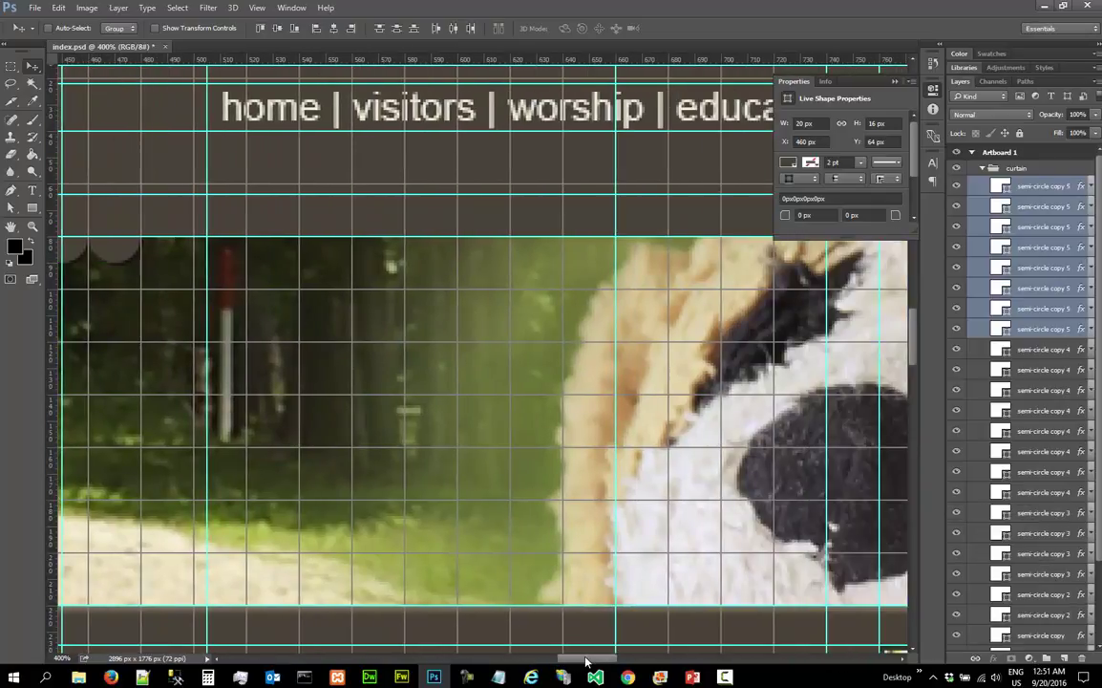
{"action": "left_click_drag", "start_coordinate": [115, 251], "coordinate": [539, 246]}
{"action": "mouse_move", "coordinate": [575, 659]}
{"action": "left_mouse_down"}
{"action": "mouse_move", "coordinate": [635, 659]}
{"action": "mouse_move", "coordinate": [591, 659]}
{"action": "left_mouse_up"}
{"action": "left_click_drag", "start_coordinate": [311, 251], "coordinate": [728, 251]}
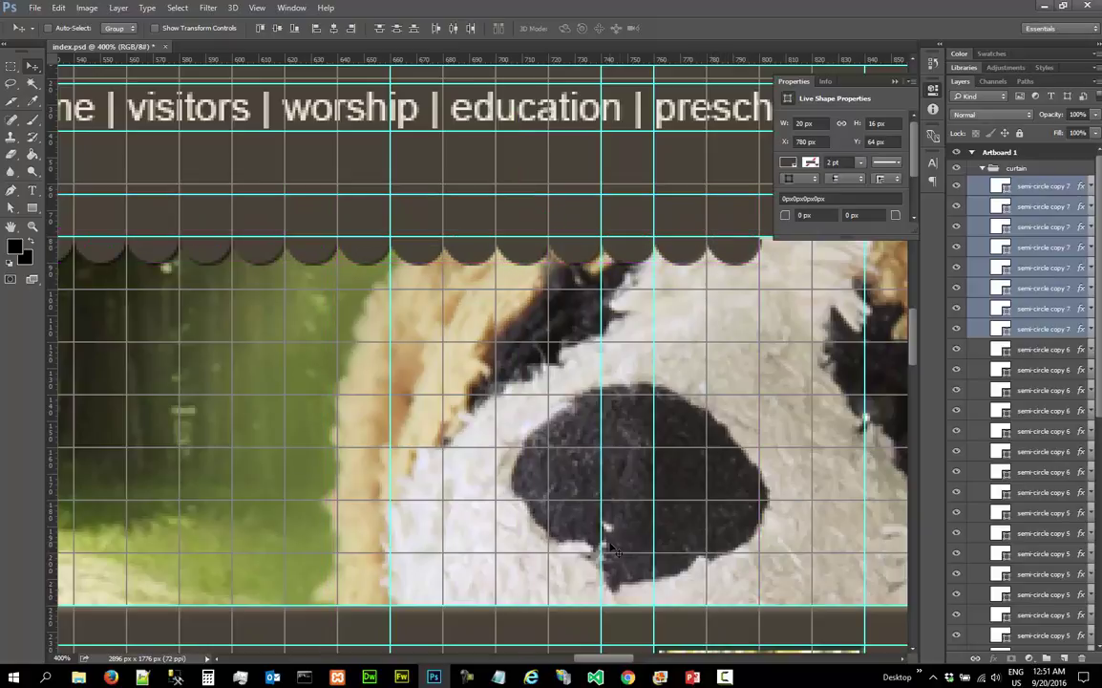
{"action": "left_click_drag", "start_coordinate": [620, 660], "coordinate": [657, 661]}
{"action": "left_click_drag", "start_coordinate": [267, 251], "coordinate": [689, 252]}
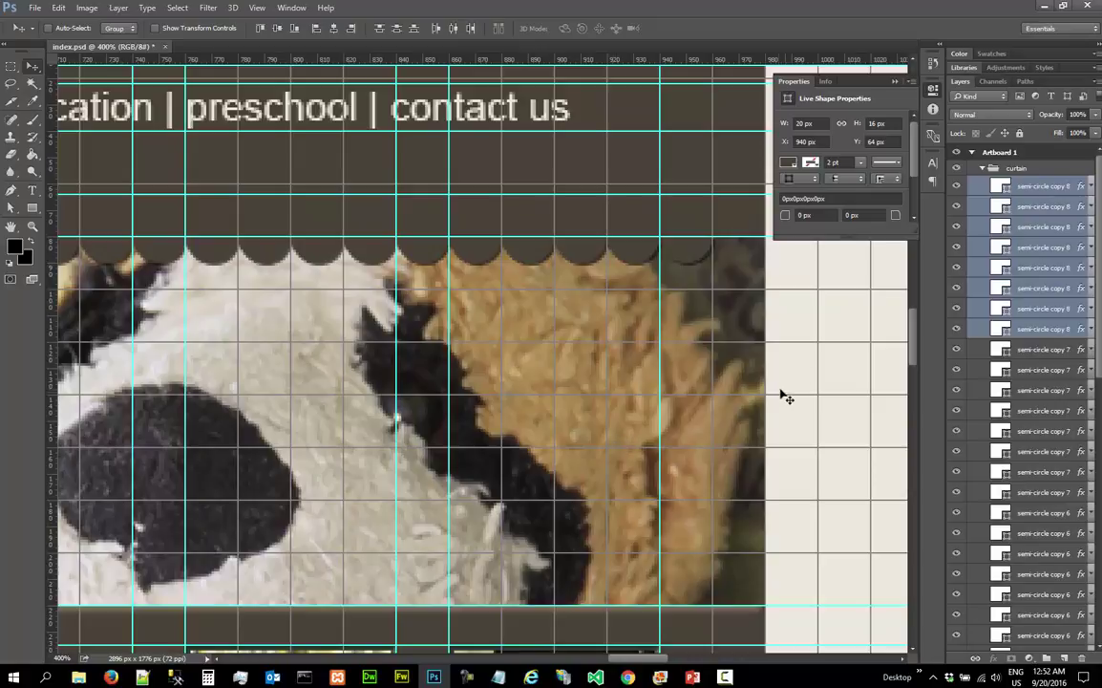
Duplicate the last semi-circle 20 px to the right to reach the banner's end, and collapse and lock the curtain group
{"action": "left_click", "coordinate": [980, 186]}
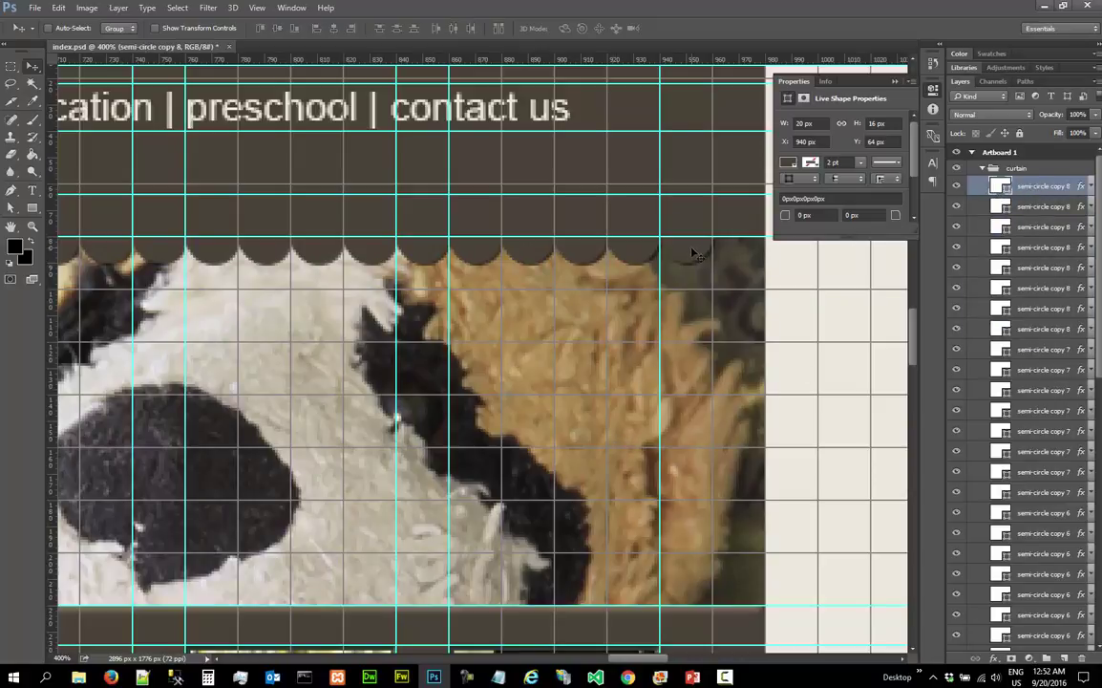
{"action": "left_click_drag", "start_coordinate": [714, 254], "coordinate": [744, 253]}
{"action": "left_click_drag", "start_coordinate": [744, 252], "coordinate": [770, 229]}
{"action": "left_click", "coordinate": [1067, 169]}
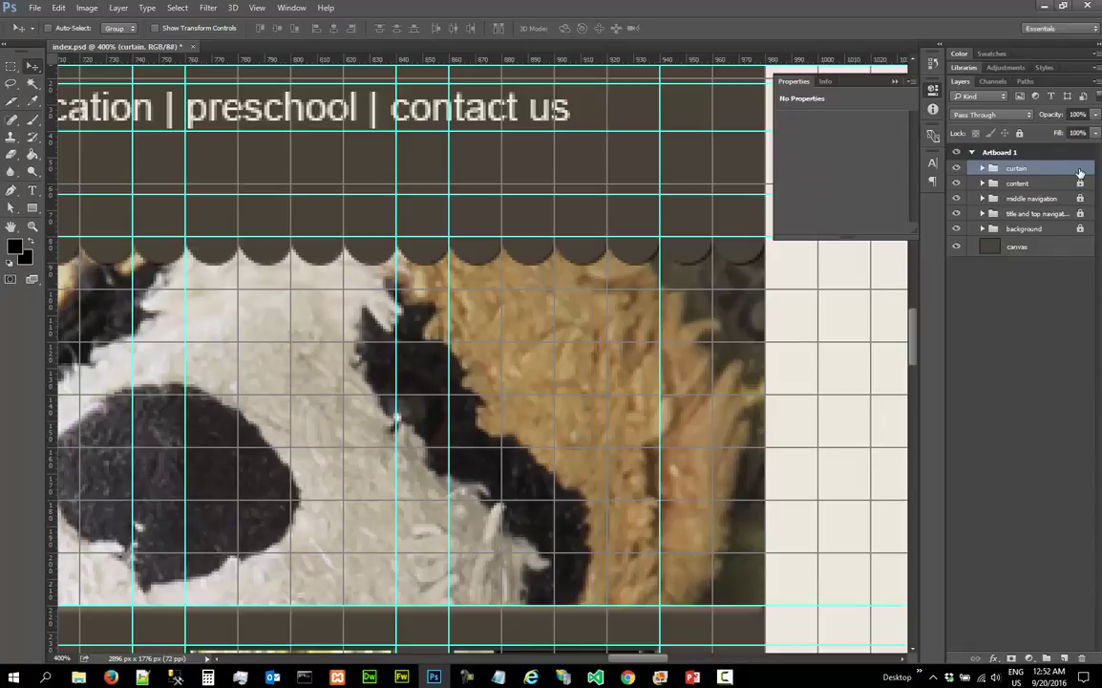
{"action": "left_click", "coordinate": [1019, 133]}
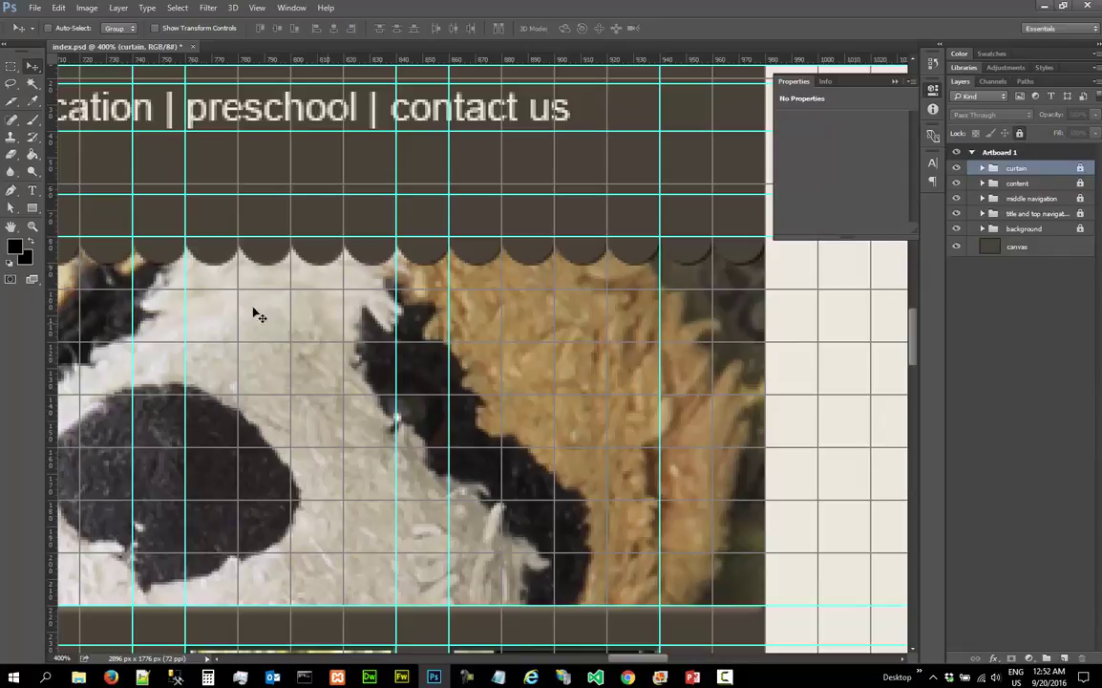
Bring the whole artboard into view at 100% and hide the grid
{"action": "left_click", "coordinate": [33, 225]}
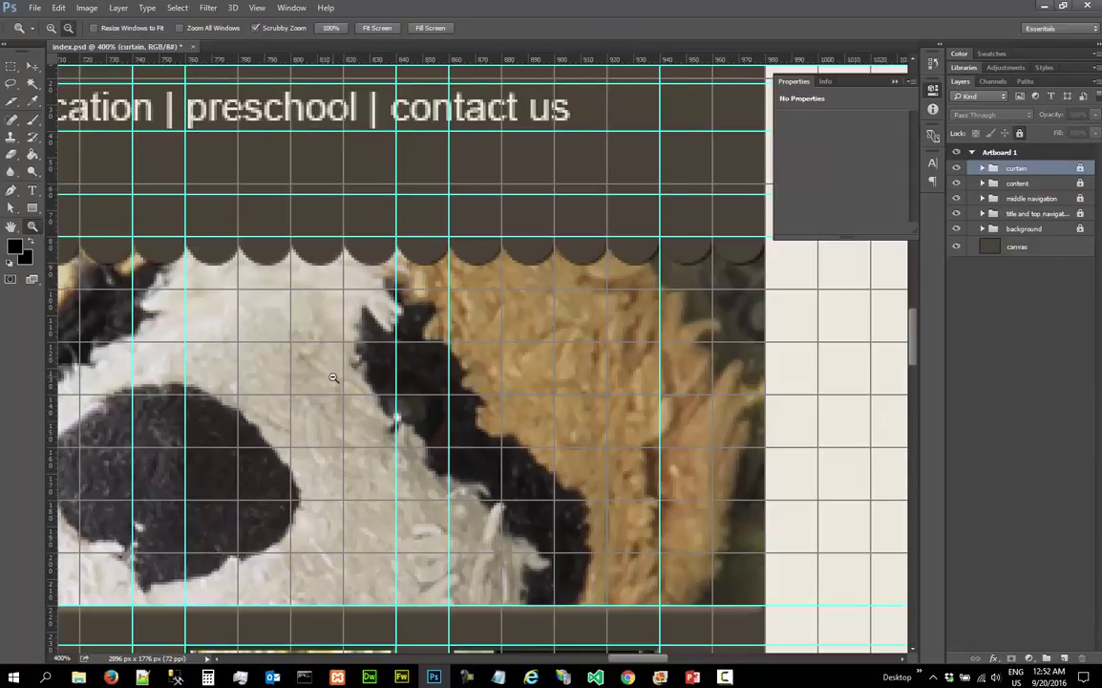
{"action": "left_click", "coordinate": [333, 375], "text": "alt"}
{"action": "left_click", "coordinate": [332, 375], "text": "alt"}
{"action": "left_click_drag", "start_coordinate": [636, 659], "coordinate": [577, 659]}
{"action": "left_click", "coordinate": [393, 361], "text": "alt"}
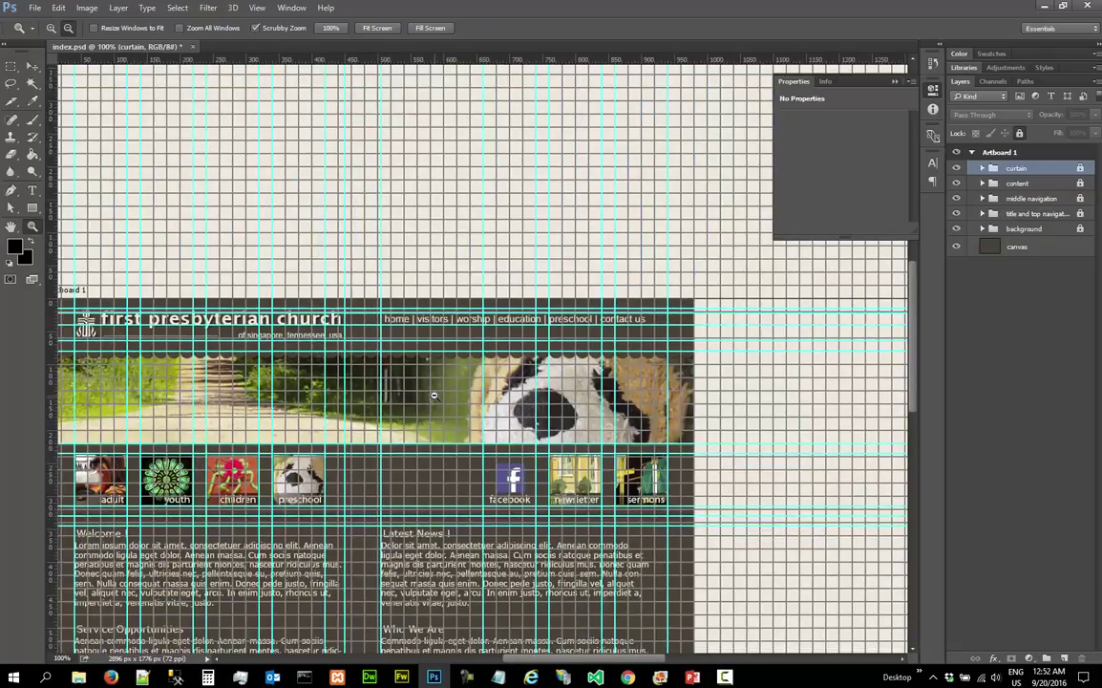
{"action": "scroll", "coordinate": [541, 550], "scroll_direction": "down", "scroll_amount": 2}
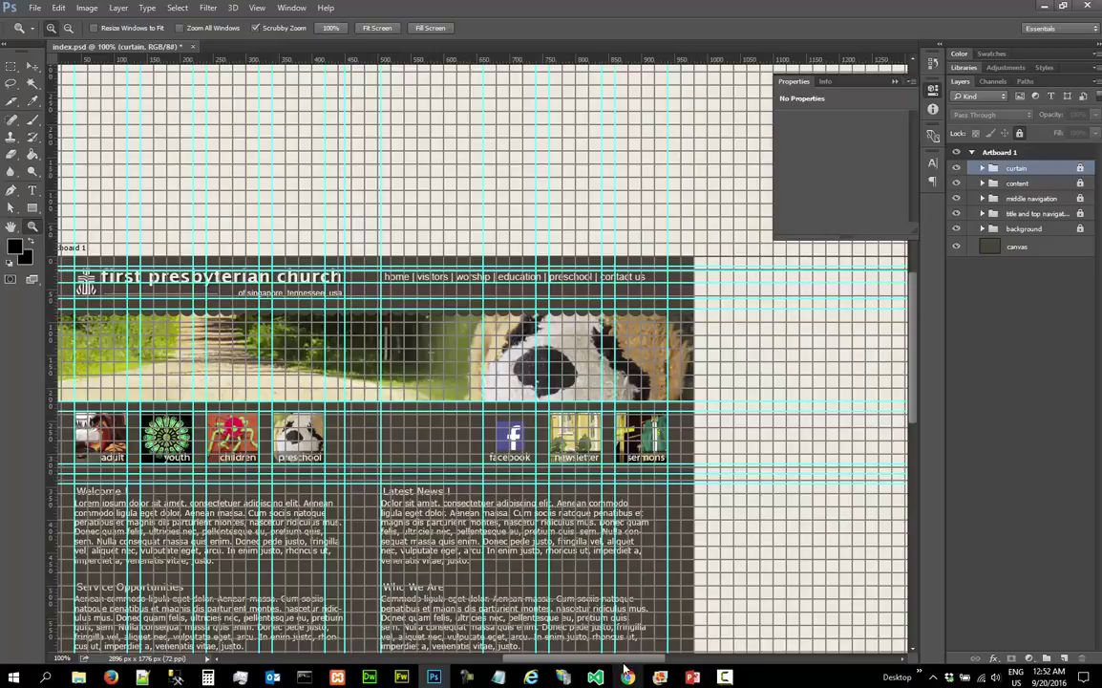
{"action": "left_click_drag", "start_coordinate": [616, 659], "coordinate": [598, 659]}
{"action": "scroll", "coordinate": [540, 466], "scroll_direction": "down", "scroll_amount": 5}
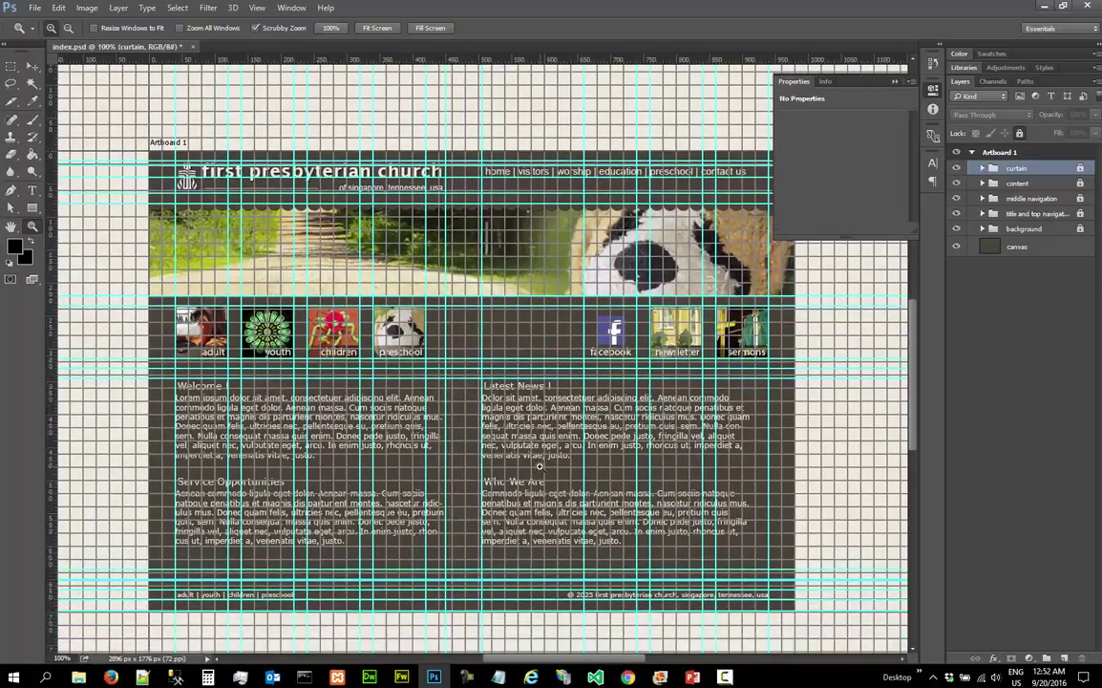
{"action": "scroll", "coordinate": [540, 466], "scroll_direction": "down", "scroll_amount": 1}
{"action": "left_click", "coordinate": [257, 8]}
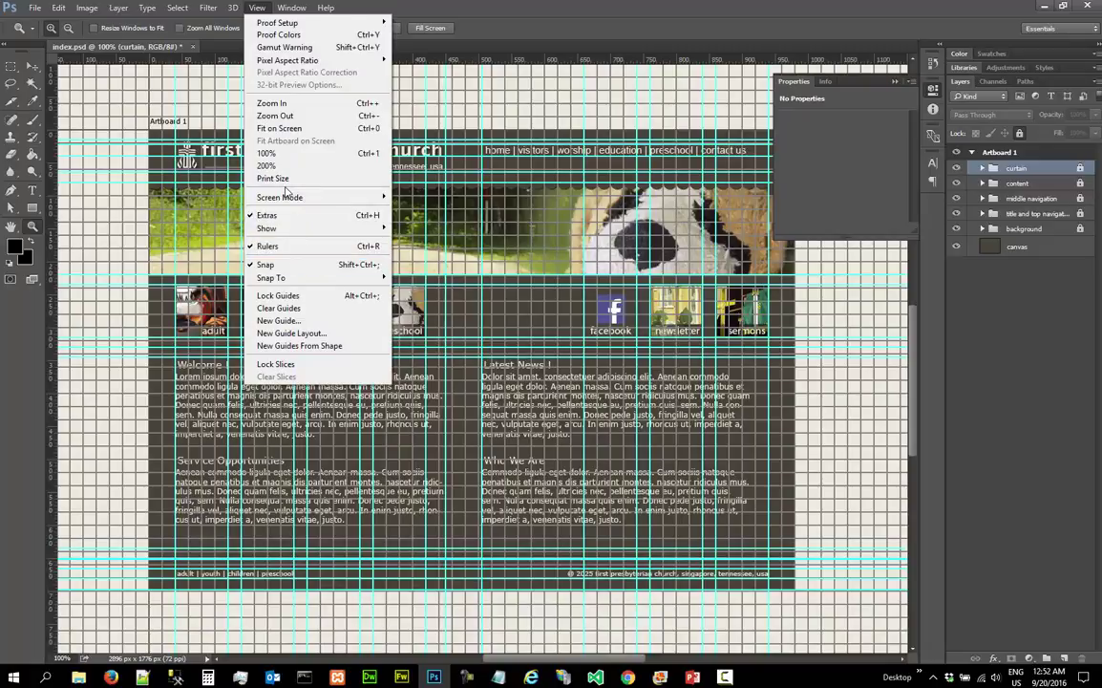
{"action": "mouse_move", "coordinate": [295, 228]}
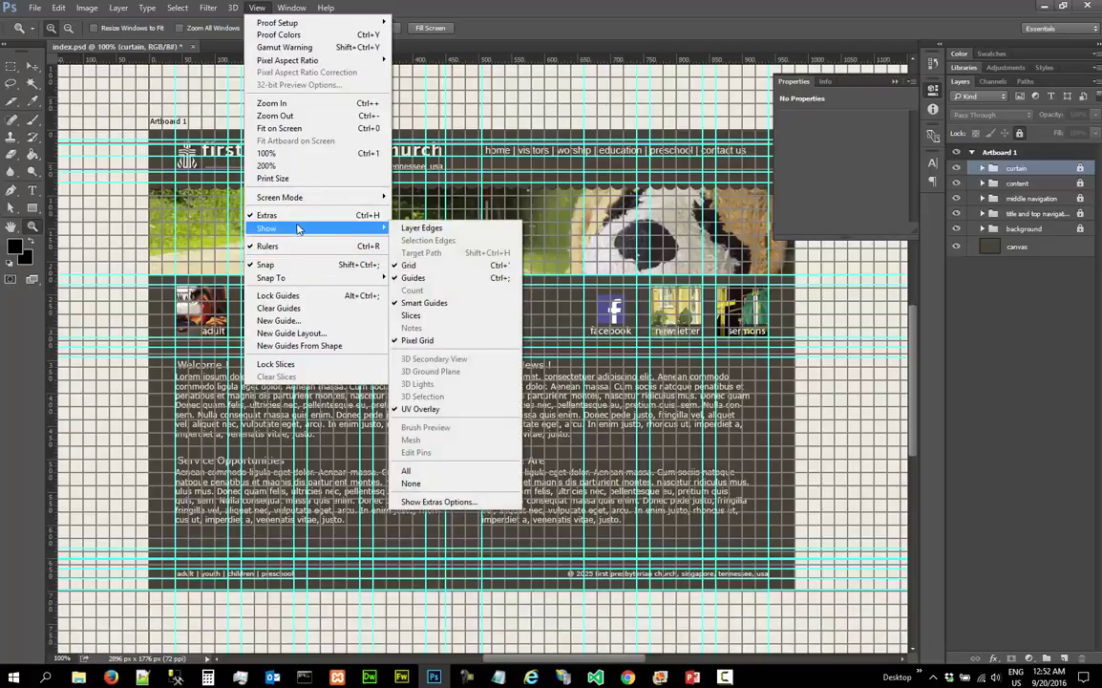
{"action": "left_click", "coordinate": [419, 265]}
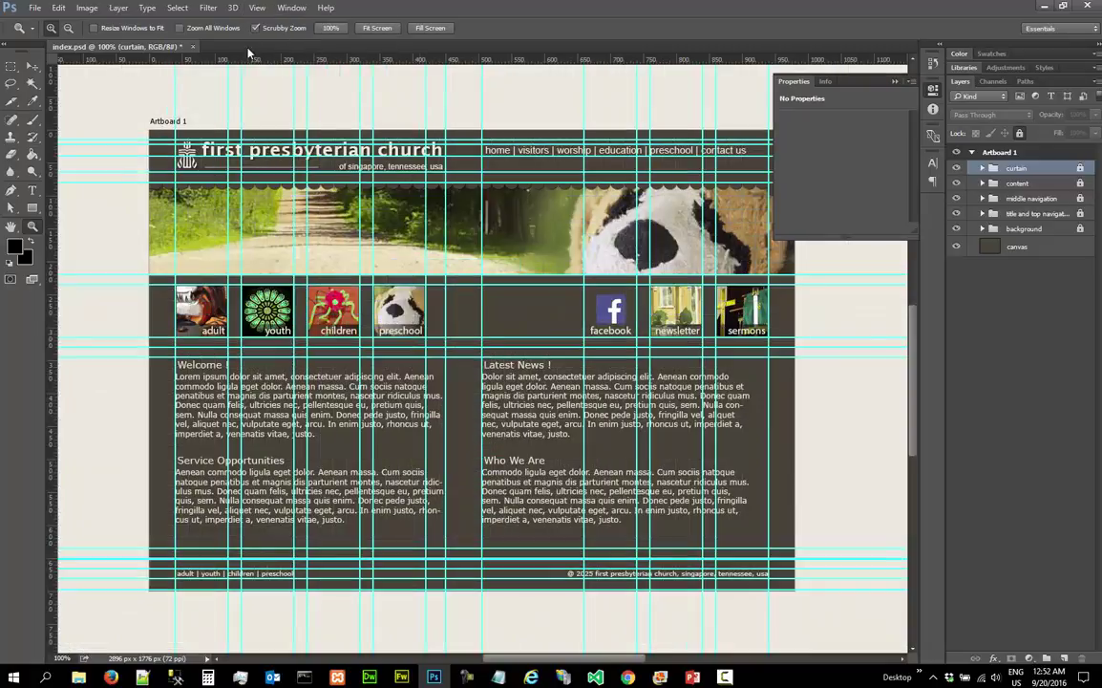
Save index.psd and hide the guides to show the clean page layout
{"action": "left_click", "coordinate": [34, 7]}
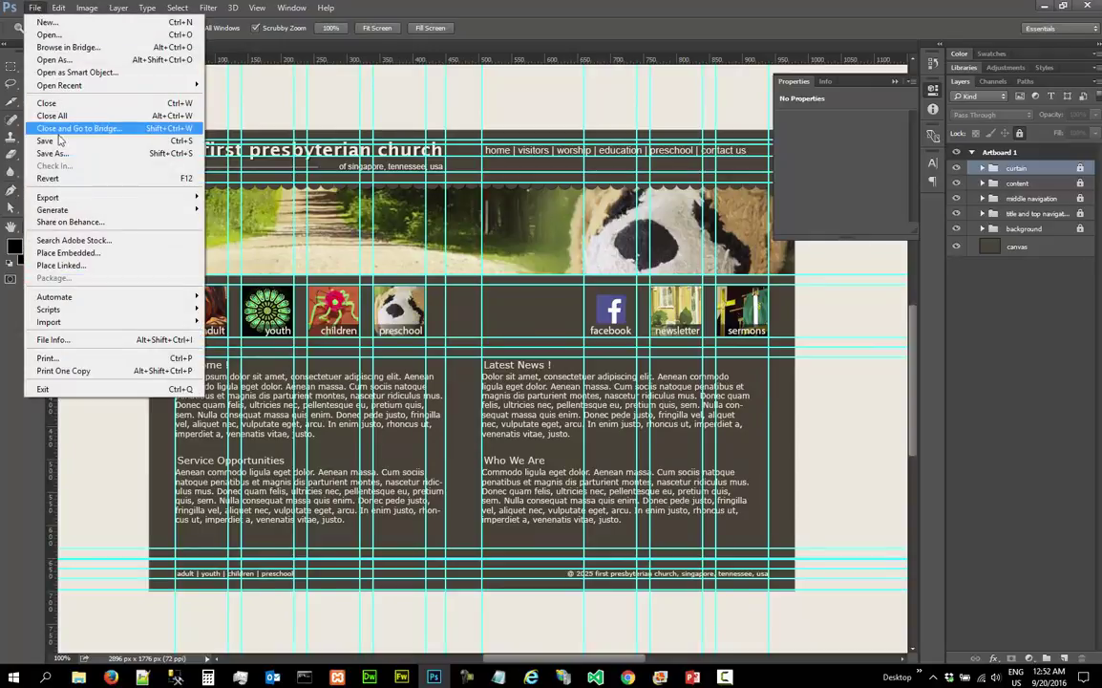
{"action": "left_click", "coordinate": [58, 141]}
{"action": "left_click", "coordinate": [34, 7]}
{"action": "mouse_move", "coordinate": [257, 7]}
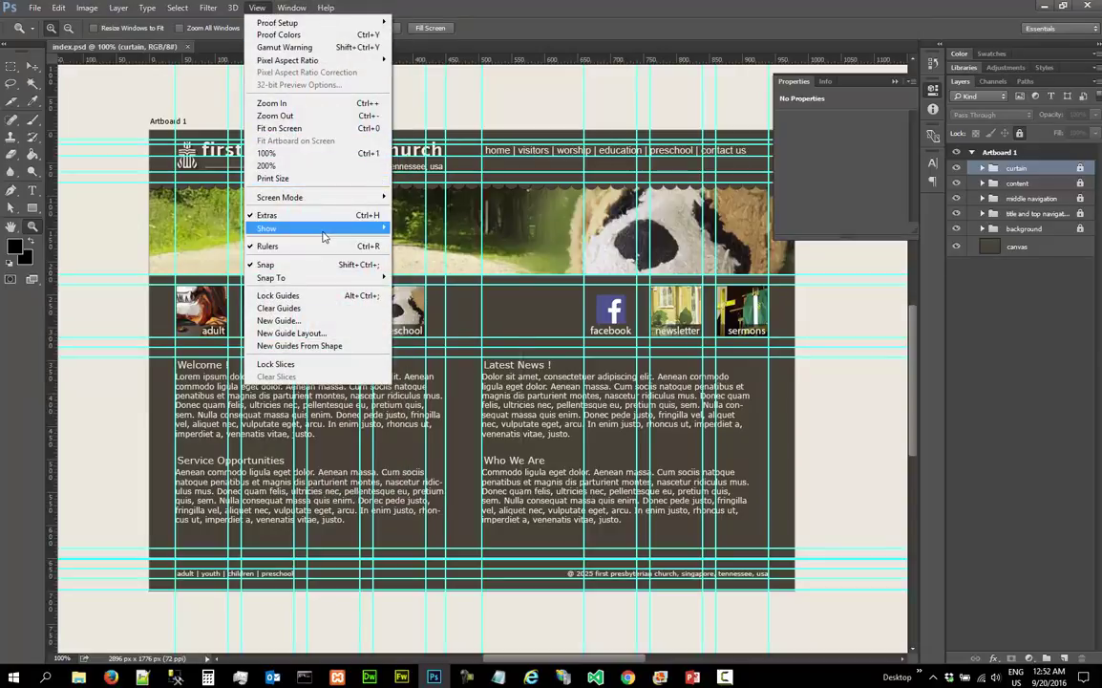
{"action": "mouse_move", "coordinate": [323, 234]}
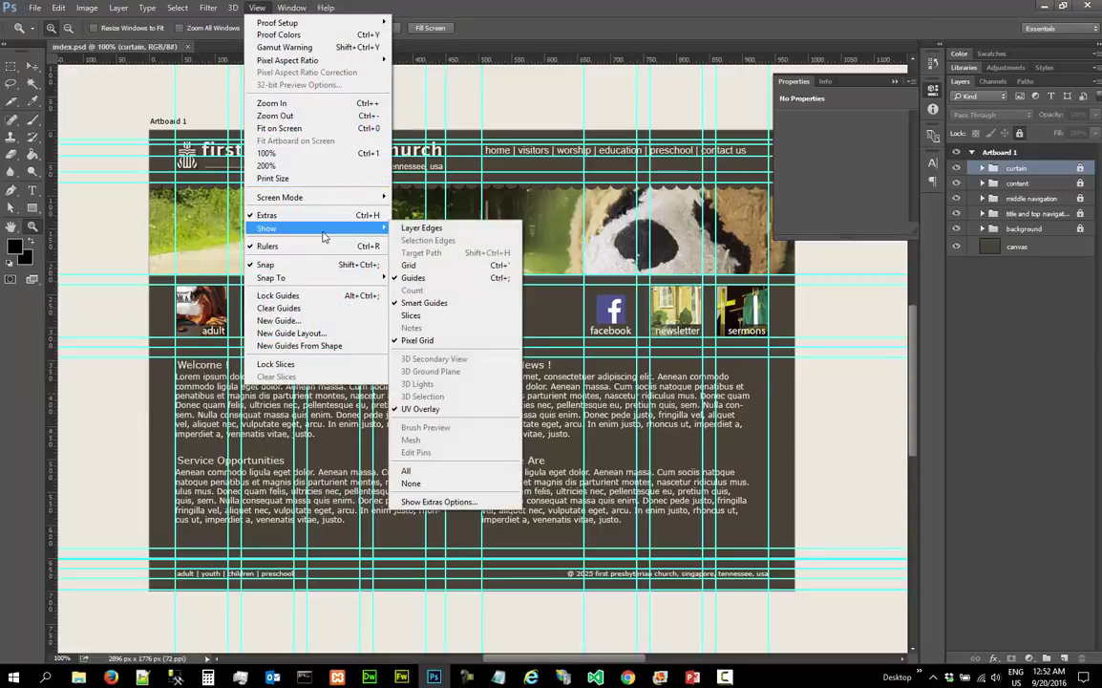
{"action": "left_click", "coordinate": [434, 277]}
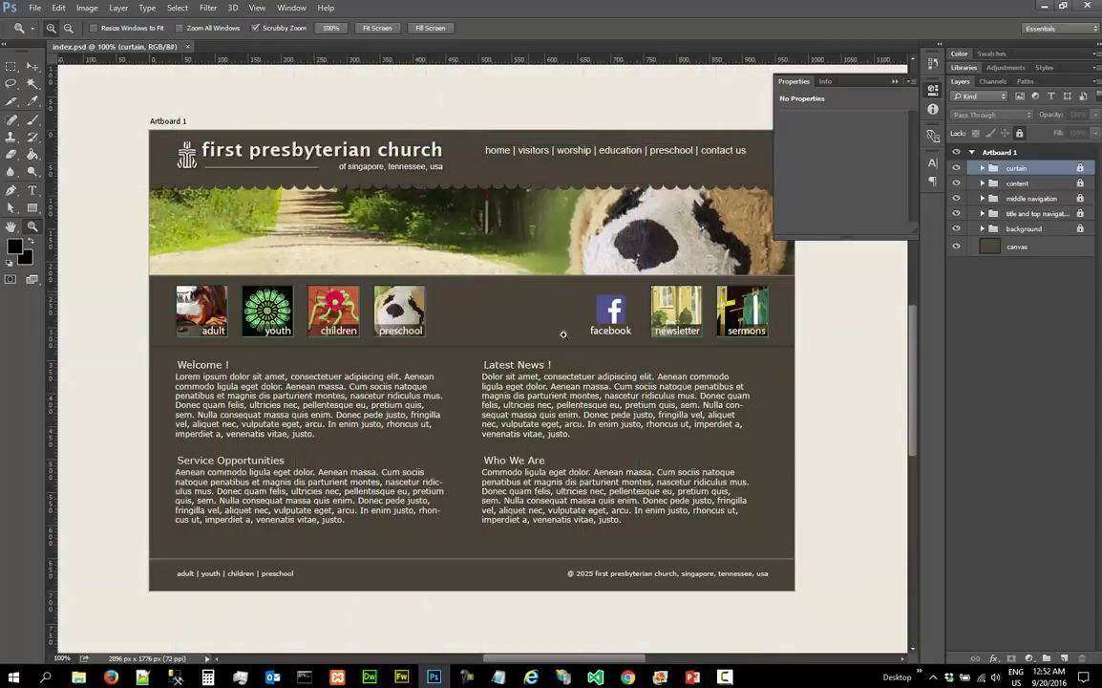
{"action": "left_click_drag", "start_coordinate": [627, 659], "coordinate": [634, 661]}
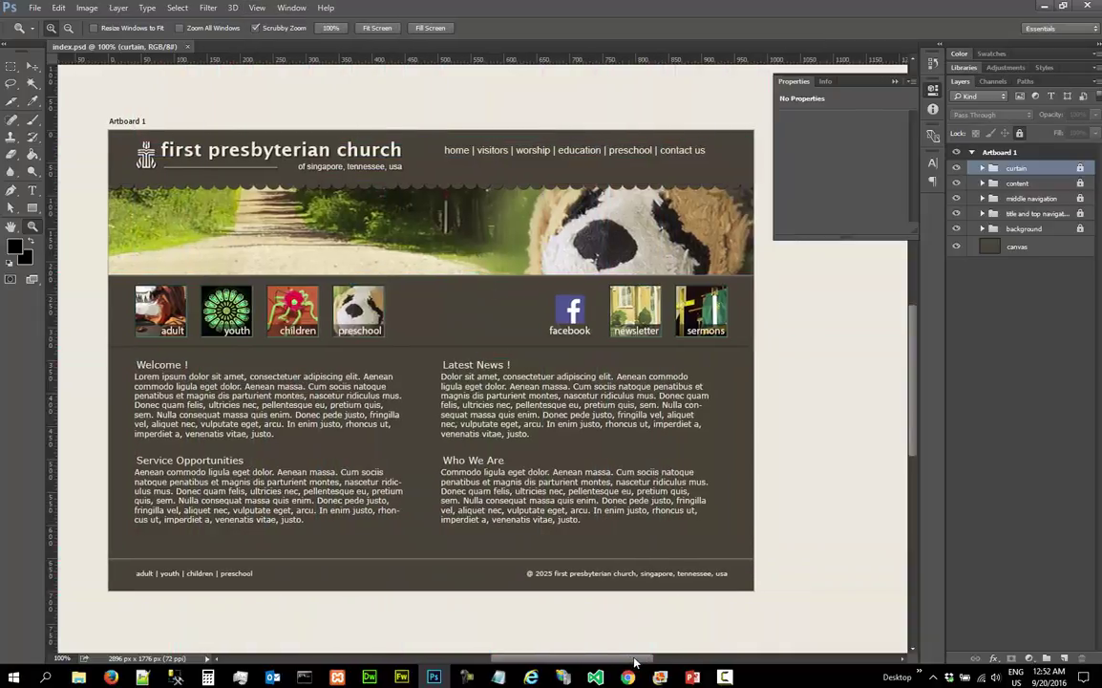